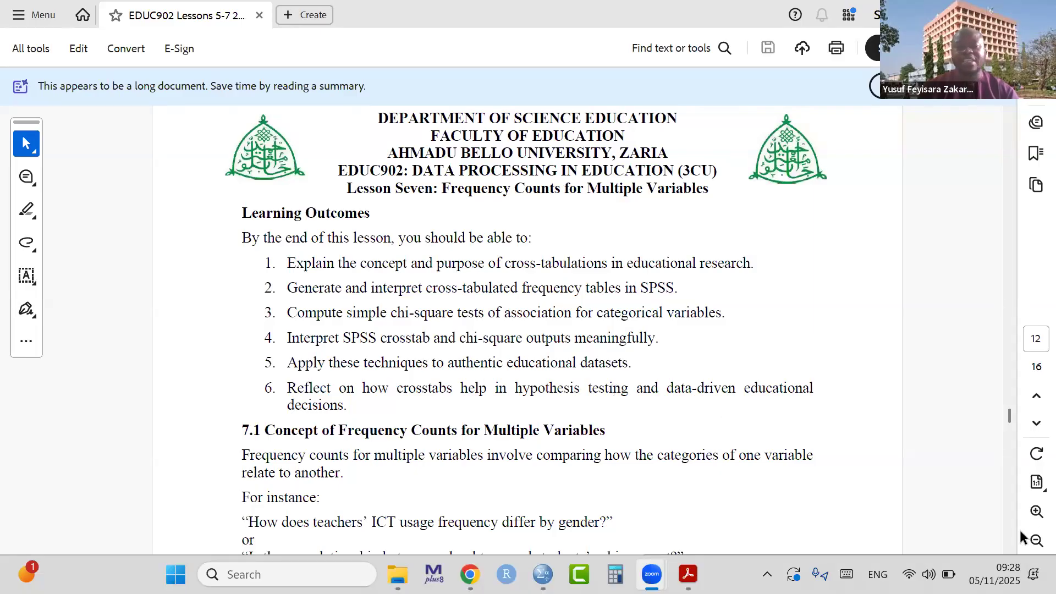
Read through Lesson Seven on frequency counts for multiple variables, down to the section on generating crosstabulations in SPSS
{"action": "left_click", "coordinate": [1008, 548]}
{"action": "scroll", "coordinate": [1009, 549], "scroll_direction": "down", "scroll_amount": 5}
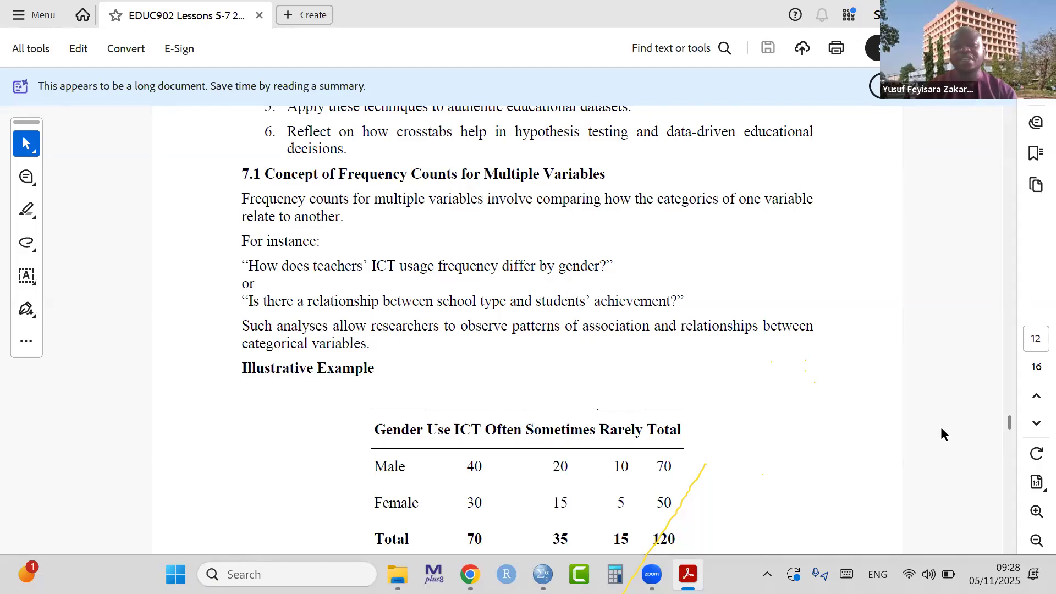
{"action": "left_click", "coordinate": [1011, 547]}
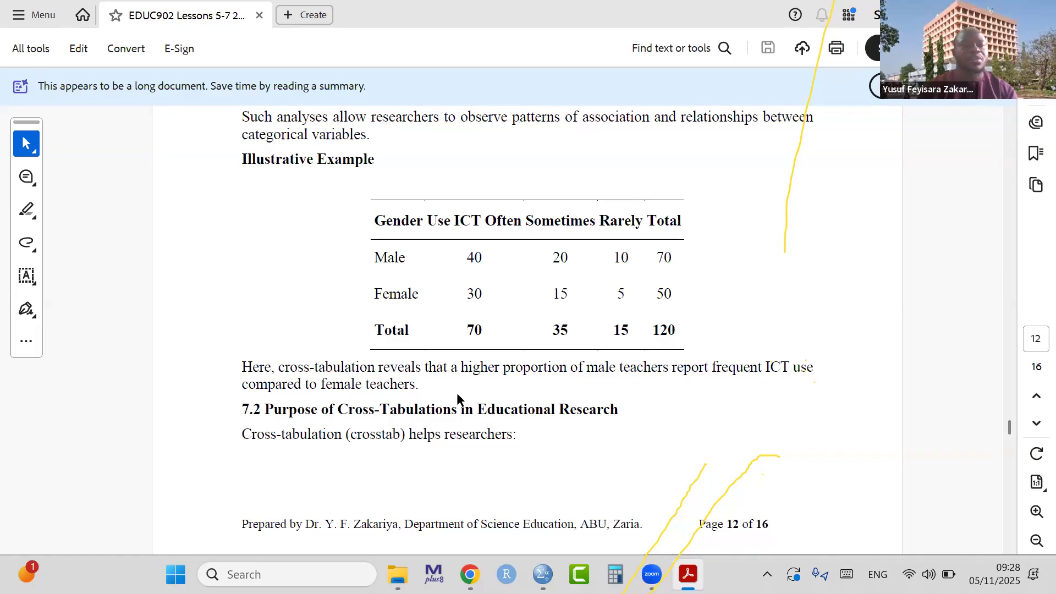
{"action": "left_click", "coordinate": [1009, 545]}
{"action": "scroll", "coordinate": [1010, 545], "scroll_direction": "down", "scroll_amount": 5}
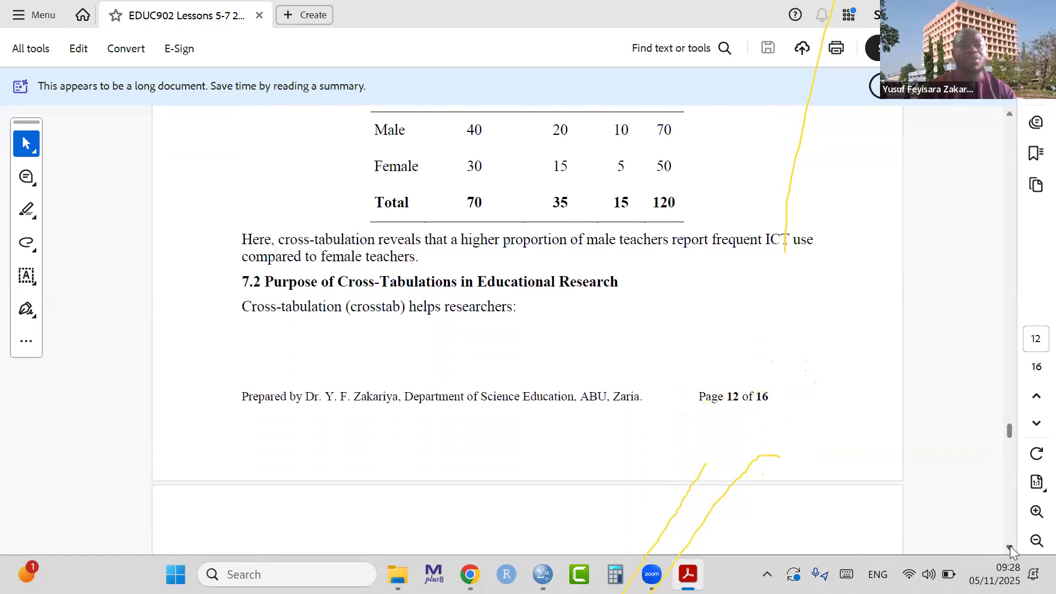
{"action": "scroll", "coordinate": [1009, 546], "scroll_direction": "down", "scroll_amount": 5}
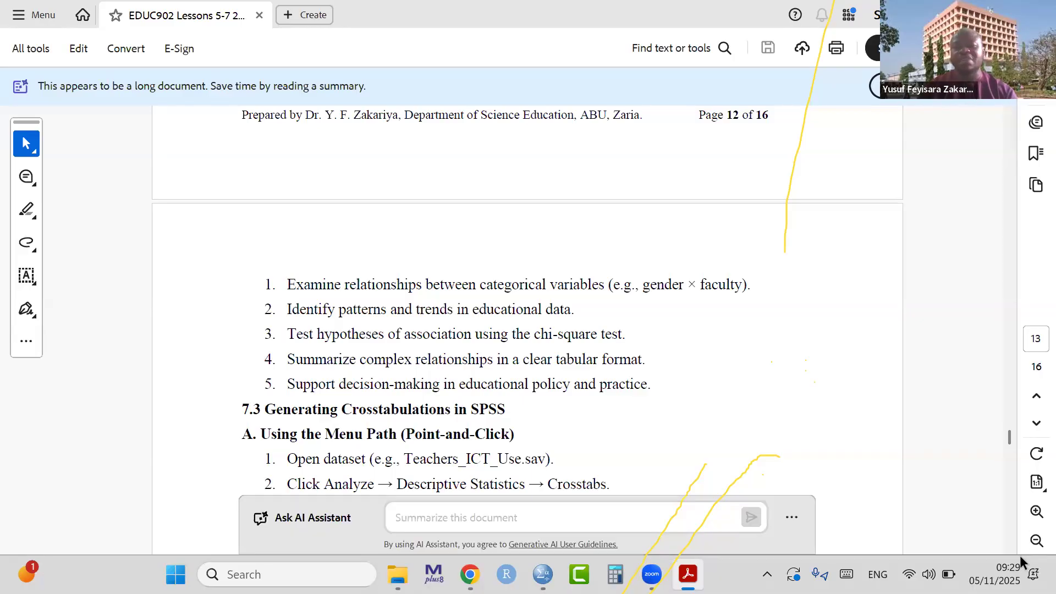
{"action": "scroll", "coordinate": [1003, 546], "scroll_direction": "down", "scroll_amount": 3}
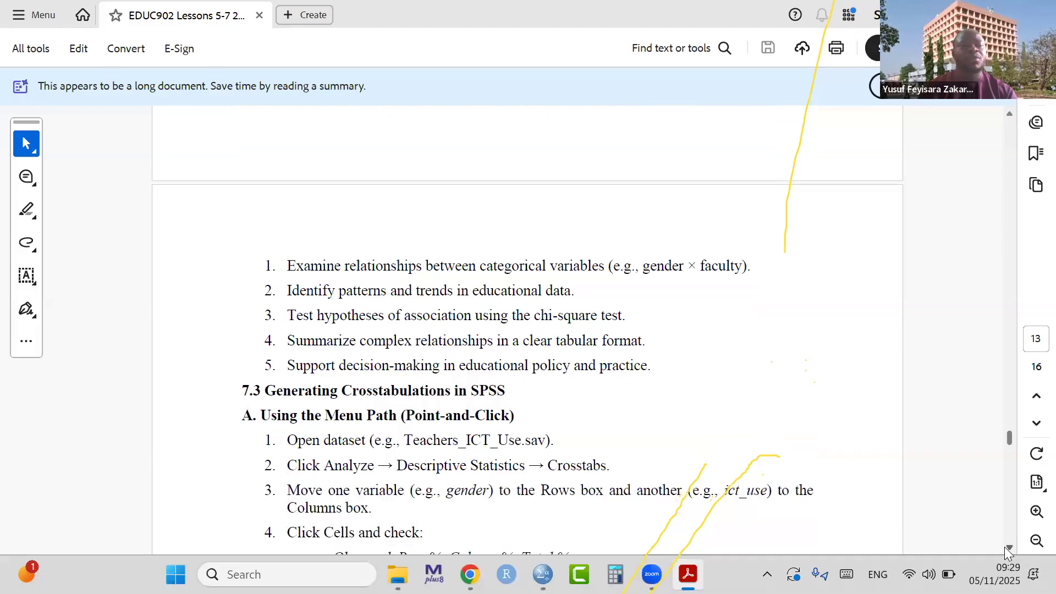
{"action": "scroll", "coordinate": [1004, 546], "scroll_direction": "down", "scroll_amount": 3}
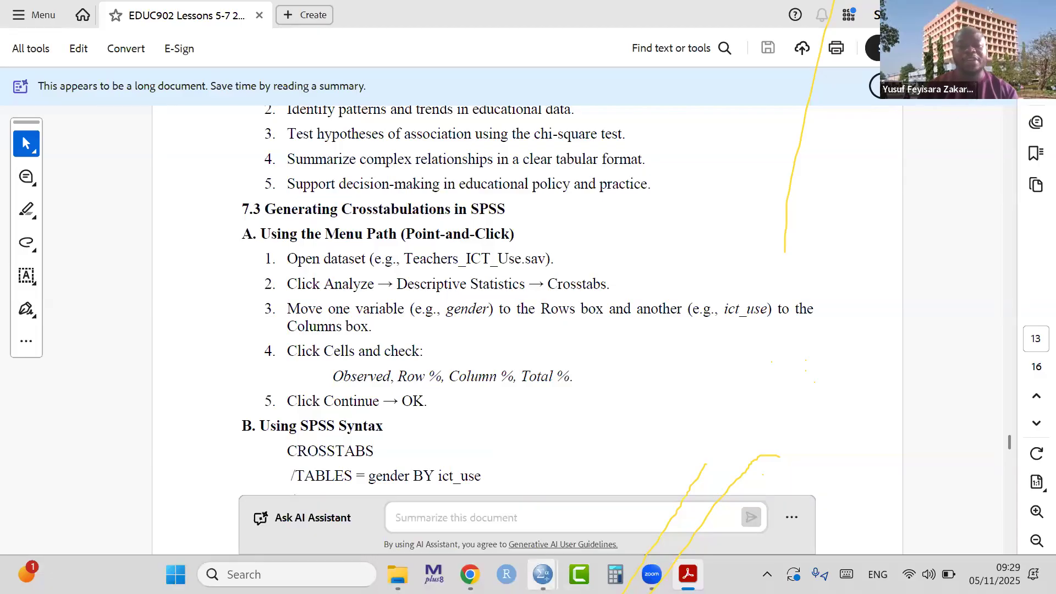
Switch to SPSS Statistics and close the Untitled3 and Untitled2 datasets
{"action": "mouse_move", "coordinate": [543, 574]}
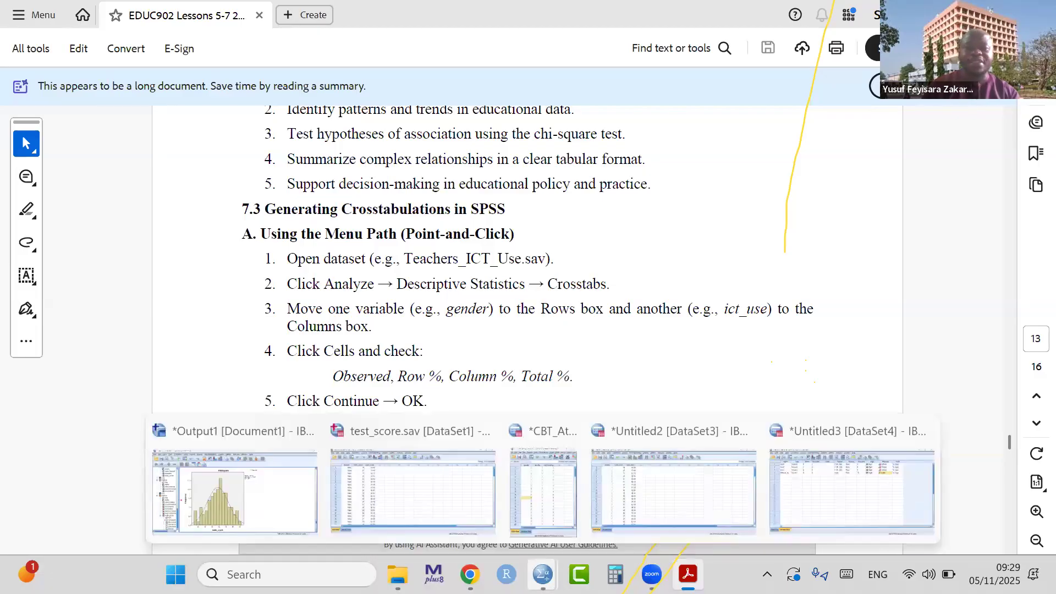
{"action": "left_click", "coordinate": [840, 484]}
{"action": "left_click", "coordinate": [405, 304]}
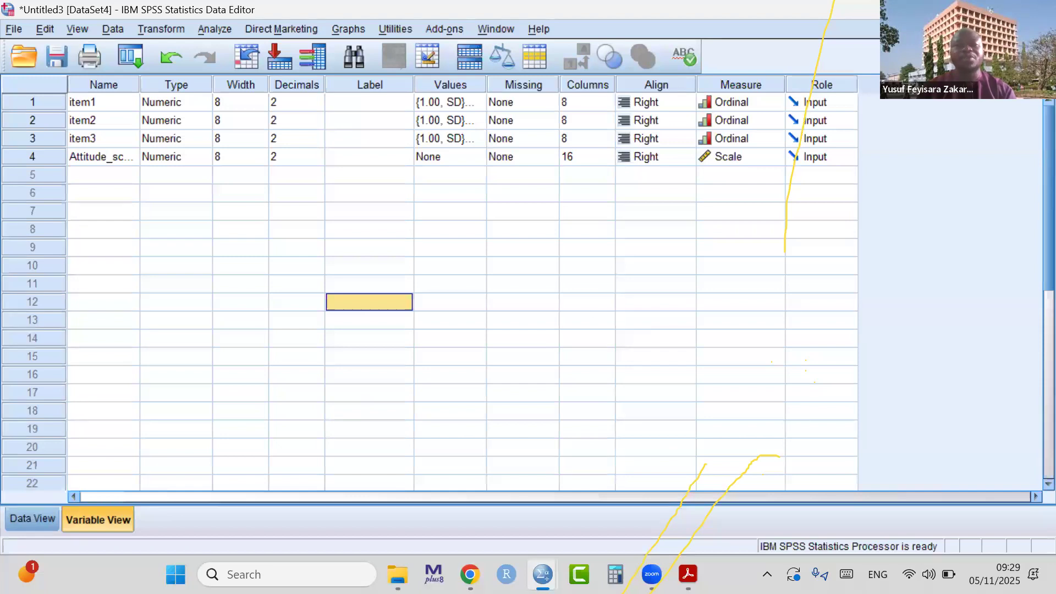
{"action": "key", "text": "alt+Tab"}
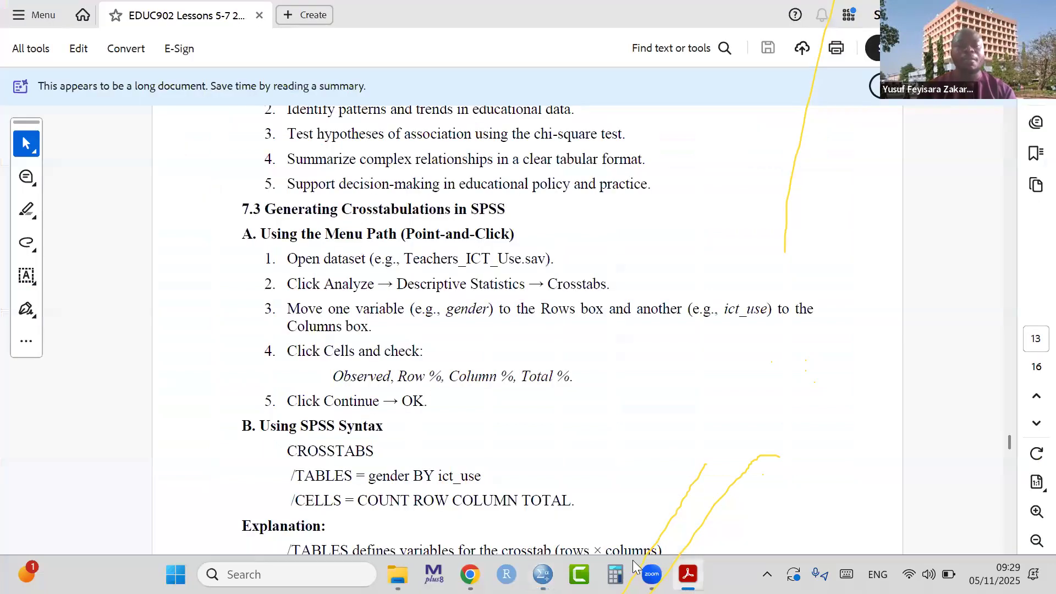
{"action": "mouse_move", "coordinate": [543, 574]}
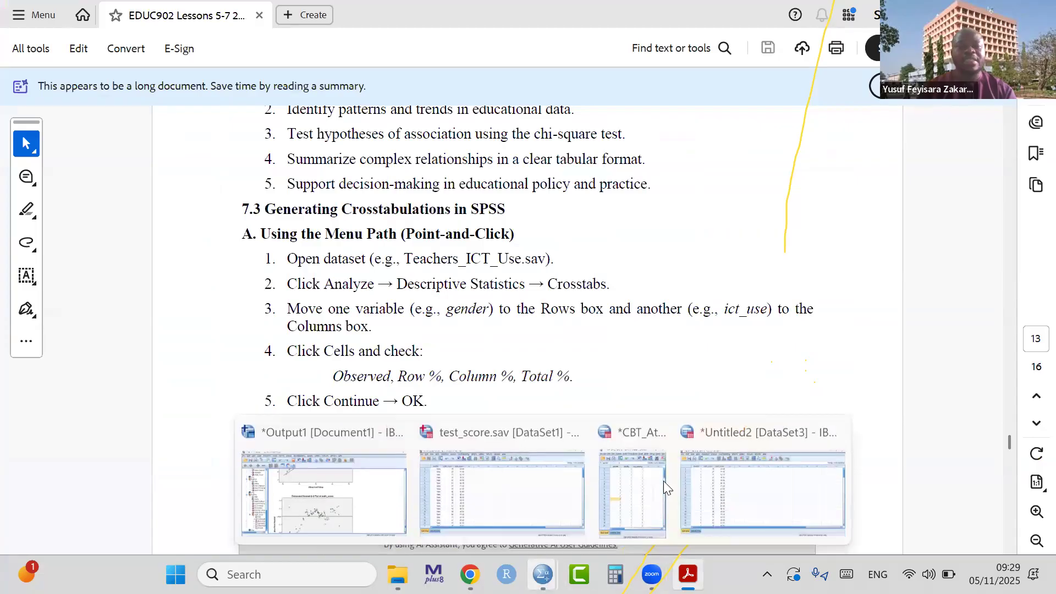
{"action": "left_click", "coordinate": [764, 480]}
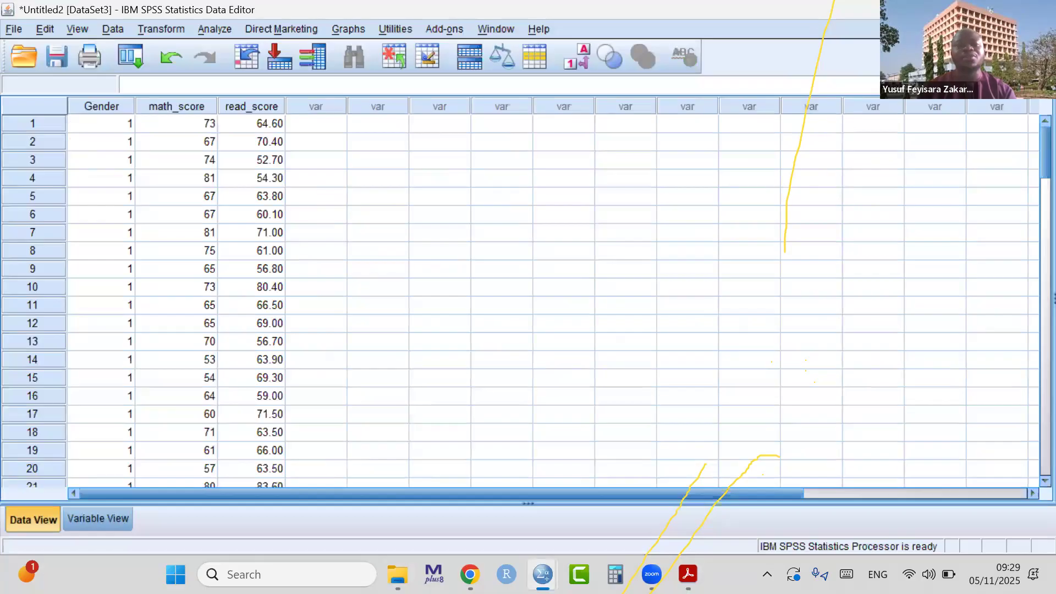
{"action": "key", "text": "alt+F4"}
{"action": "key", "text": "Return"}
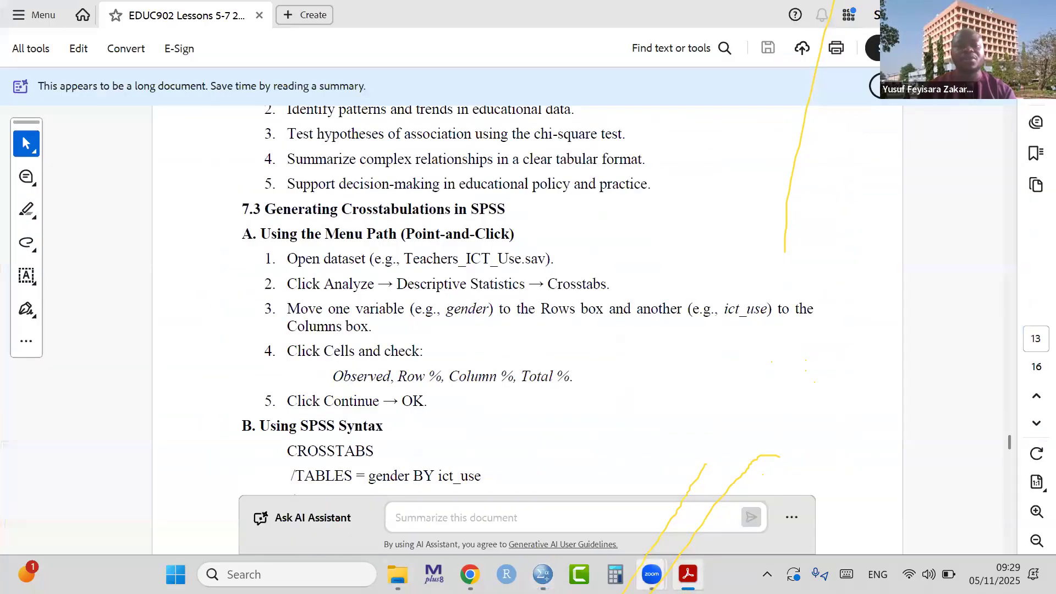
Return to SPSS Statistics and open the Teachers_ICT_Use.sav data file from the Datasets folder
{"action": "mouse_move", "coordinate": [543, 574]}
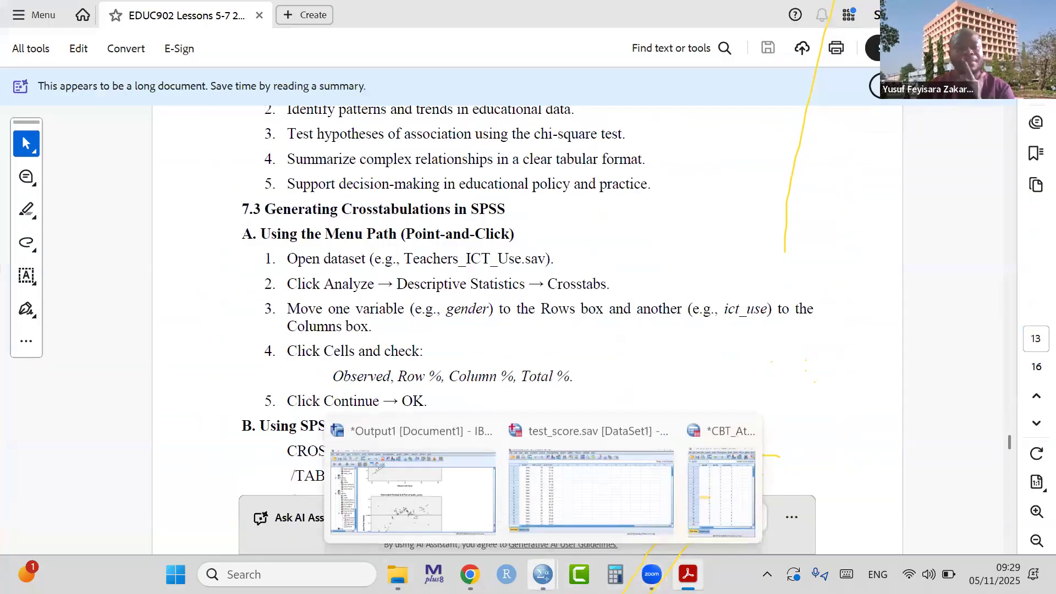
{"action": "left_click", "coordinate": [626, 491]}
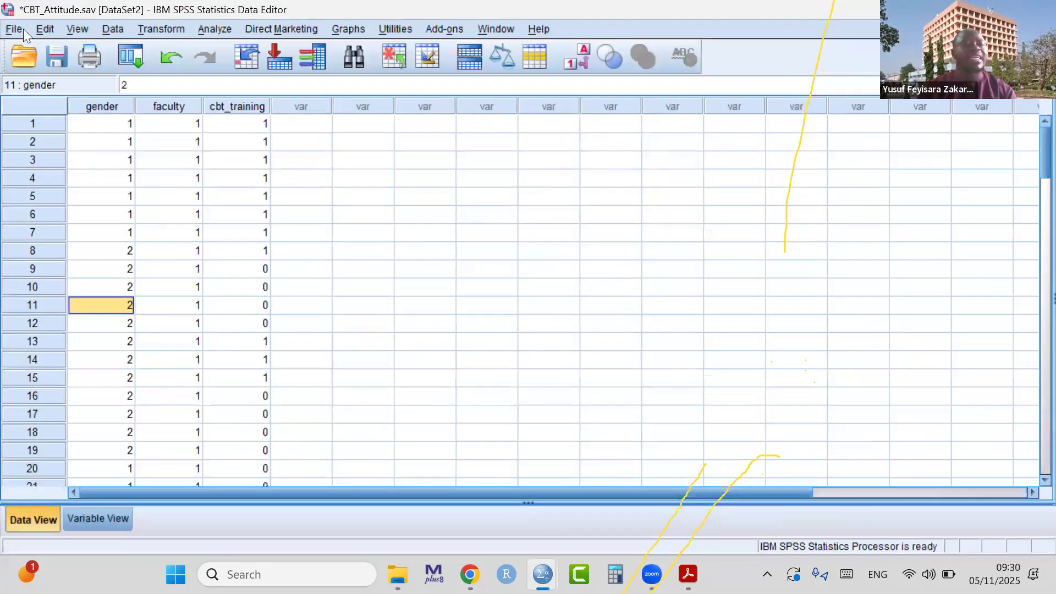
{"action": "left_click", "coordinate": [23, 28]}
{"action": "mouse_move", "coordinate": [45, 28]}
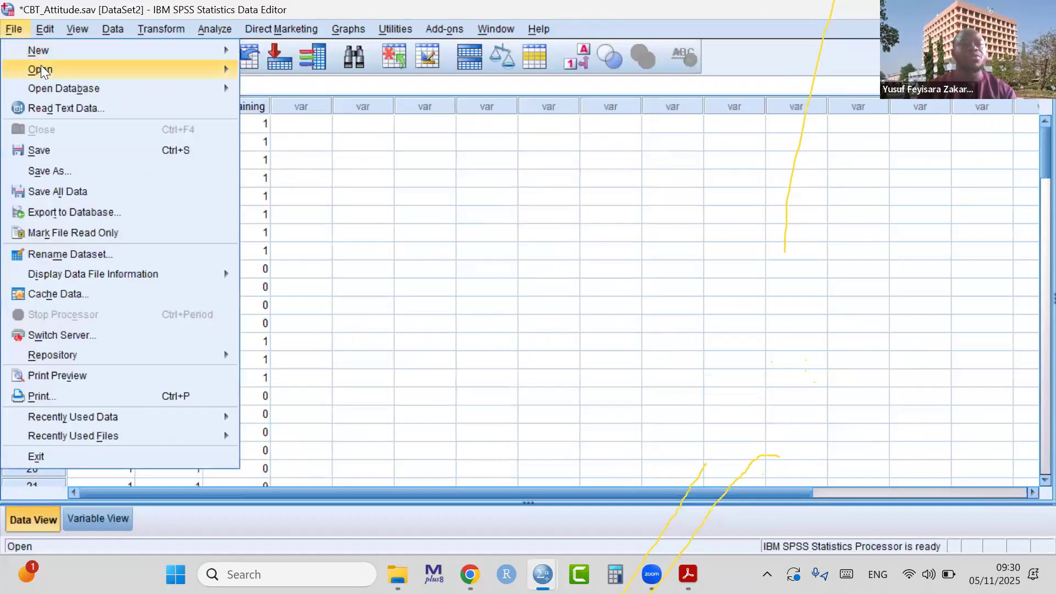
{"action": "mouse_move", "coordinate": [41, 65]}
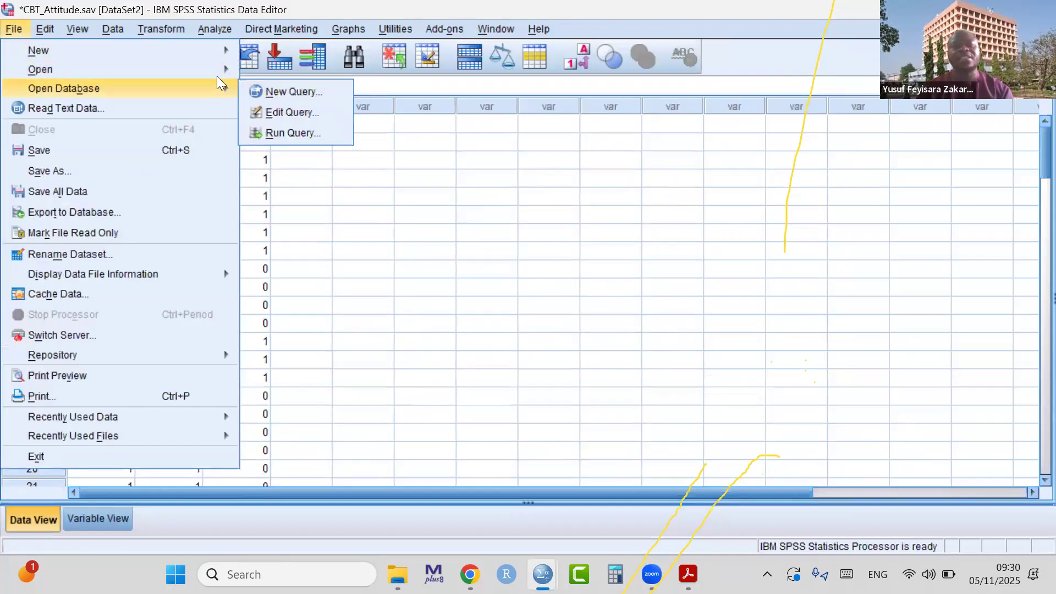
{"action": "left_click", "coordinate": [278, 73]}
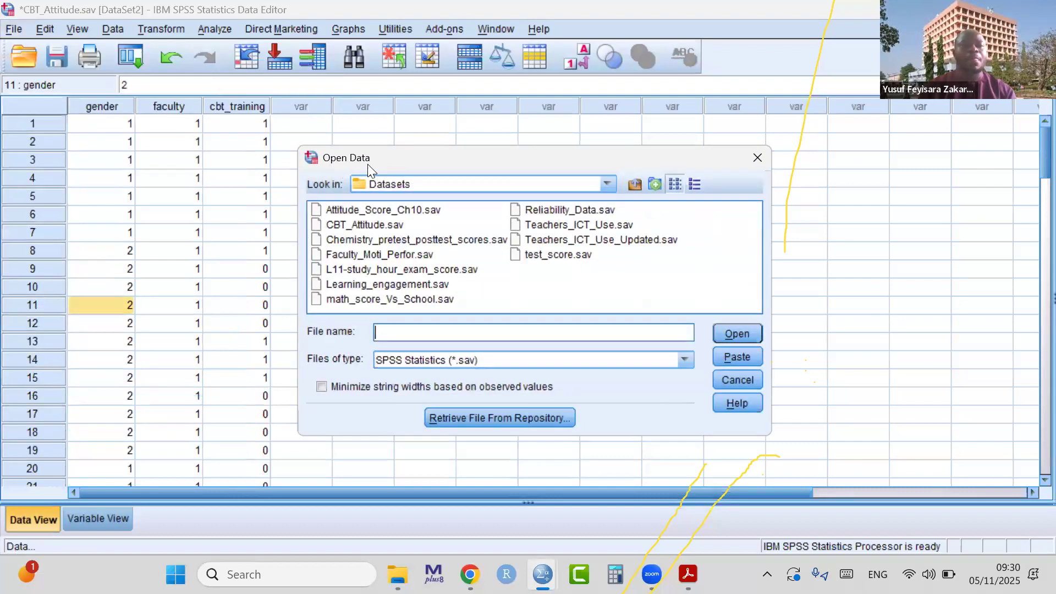
{"action": "left_click", "coordinate": [543, 224]}
{"action": "left_click", "coordinate": [736, 330]}
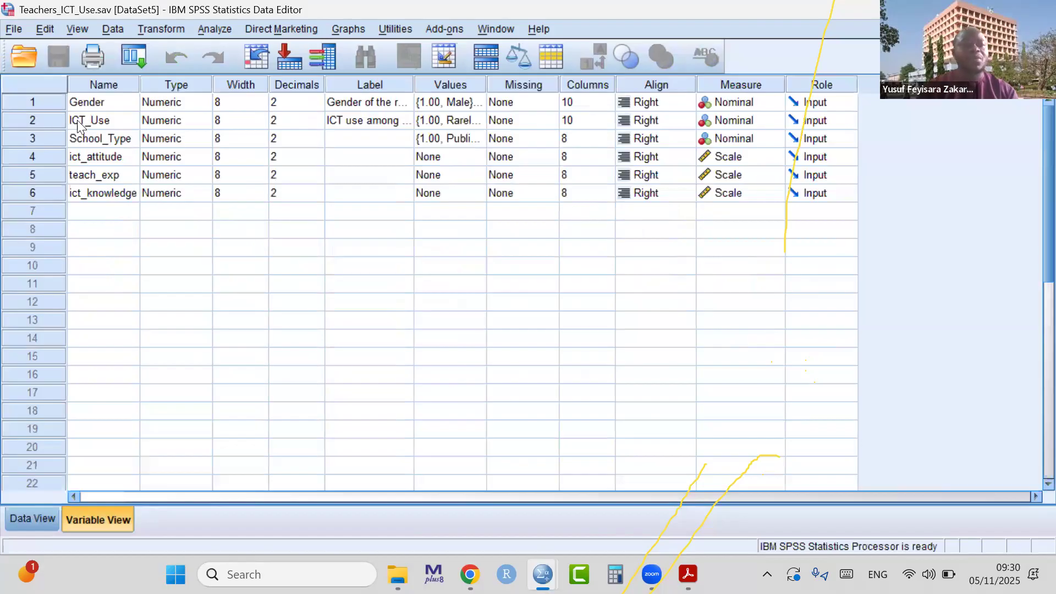
Review the value labels of Gender and ICT_Use, and set the measurement level of ICT_Use to Ordinal
{"action": "double_click", "coordinate": [482, 101]}
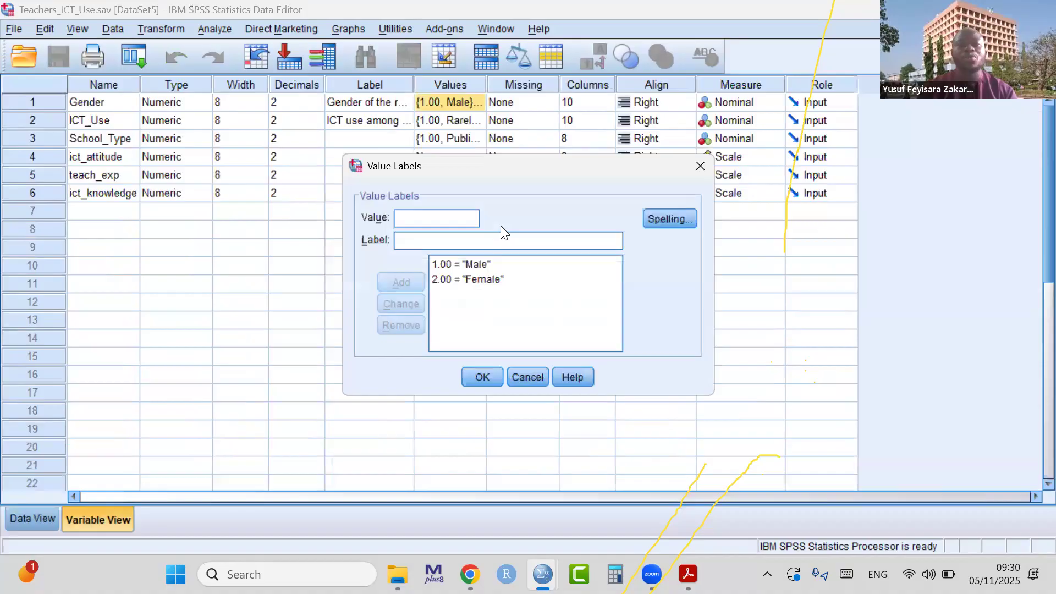
{"action": "left_click", "coordinate": [482, 377]}
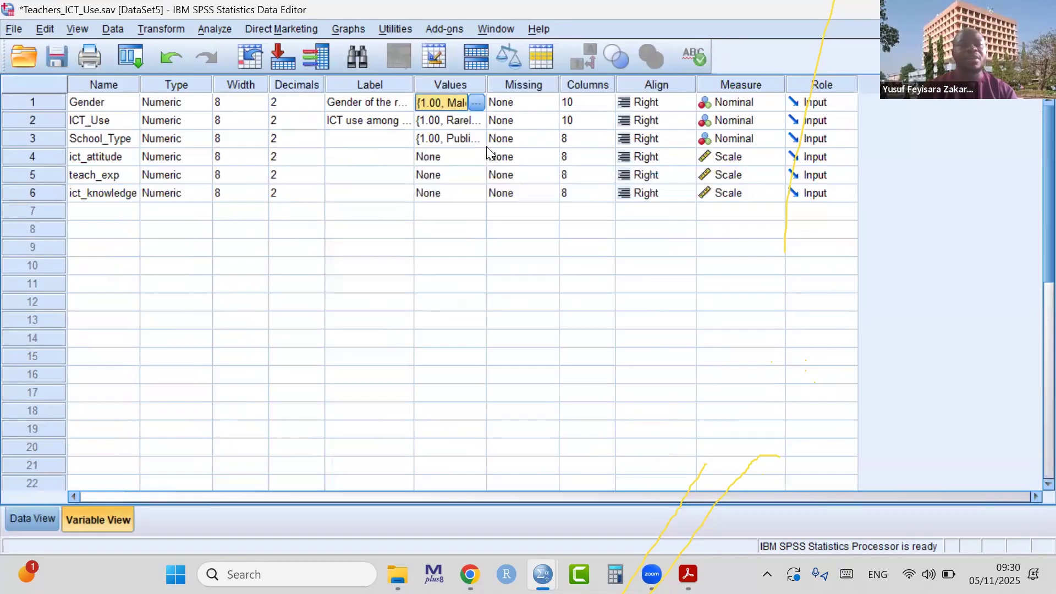
{"action": "double_click", "coordinate": [474, 123]}
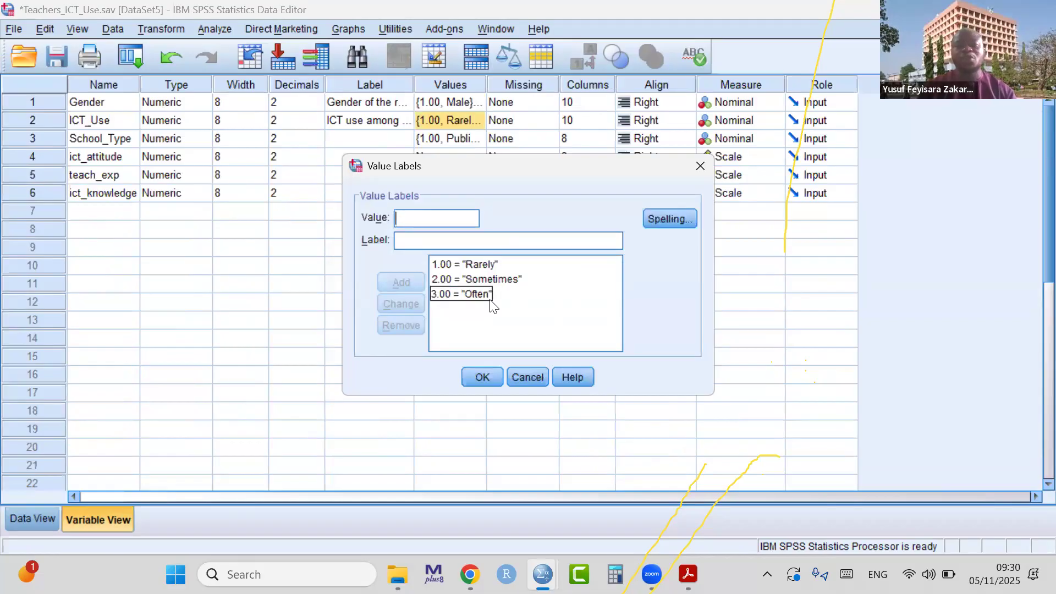
{"action": "left_click", "coordinate": [472, 377]}
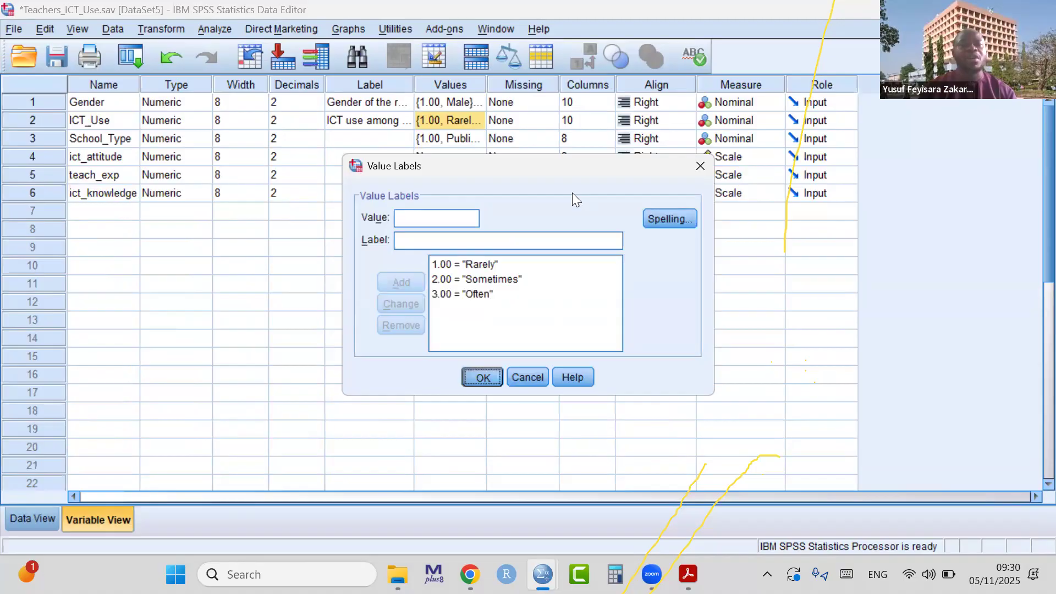
{"action": "left_click", "coordinate": [775, 120]}
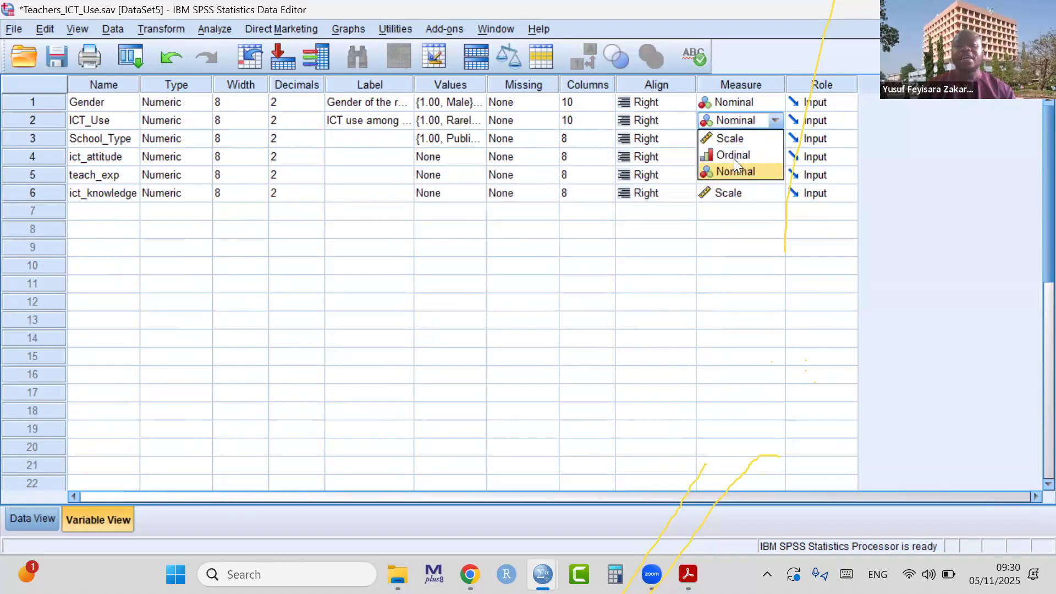
{"action": "left_click", "coordinate": [725, 156]}
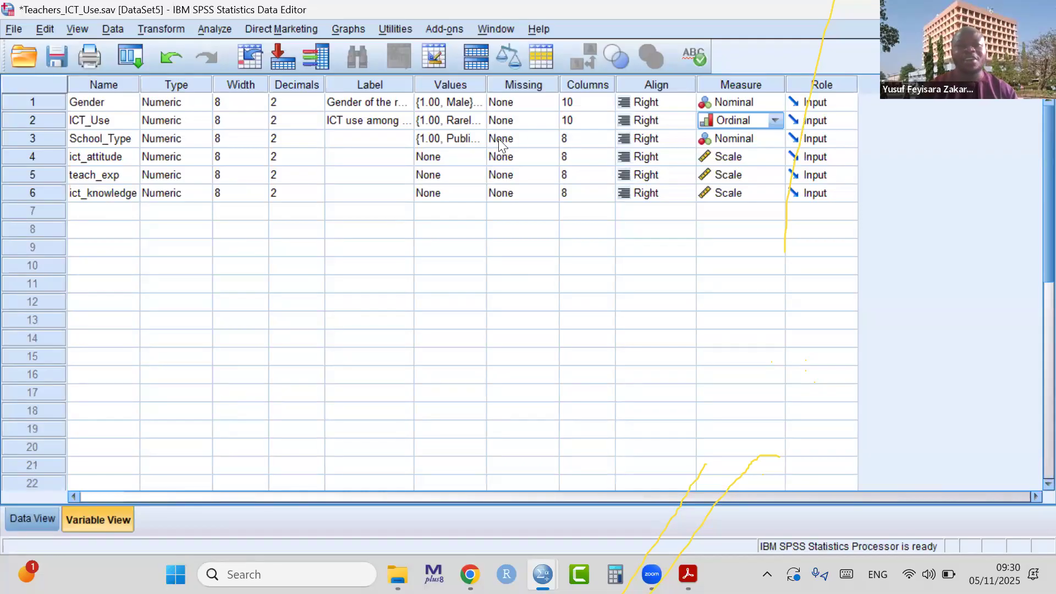
Review the value labels of School_Type and display the dataset's case values
{"action": "left_click", "coordinate": [480, 139]}
{"action": "left_click", "coordinate": [481, 139]}
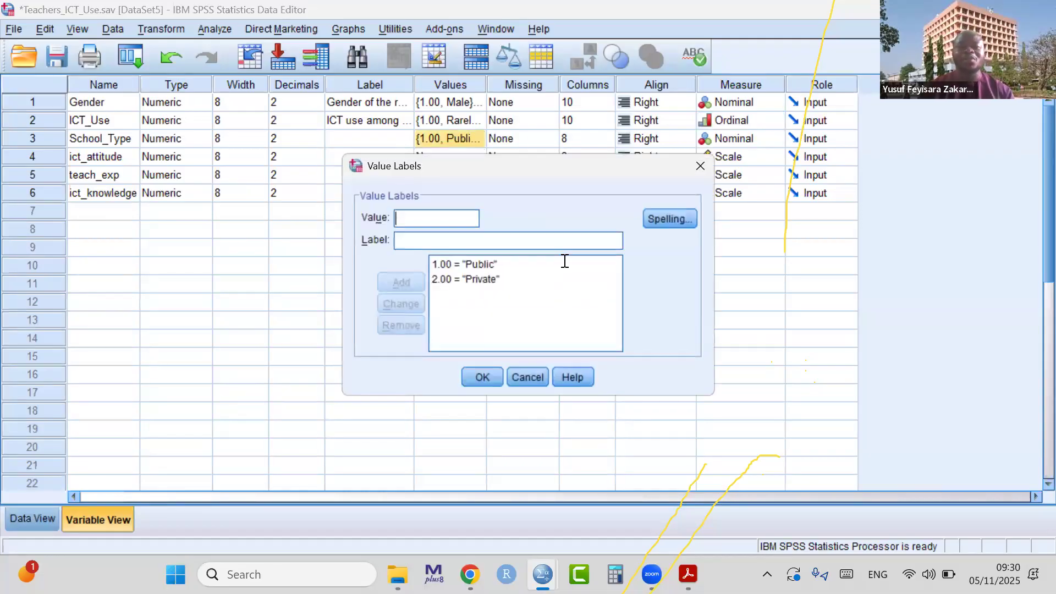
{"action": "left_click", "coordinate": [700, 166]}
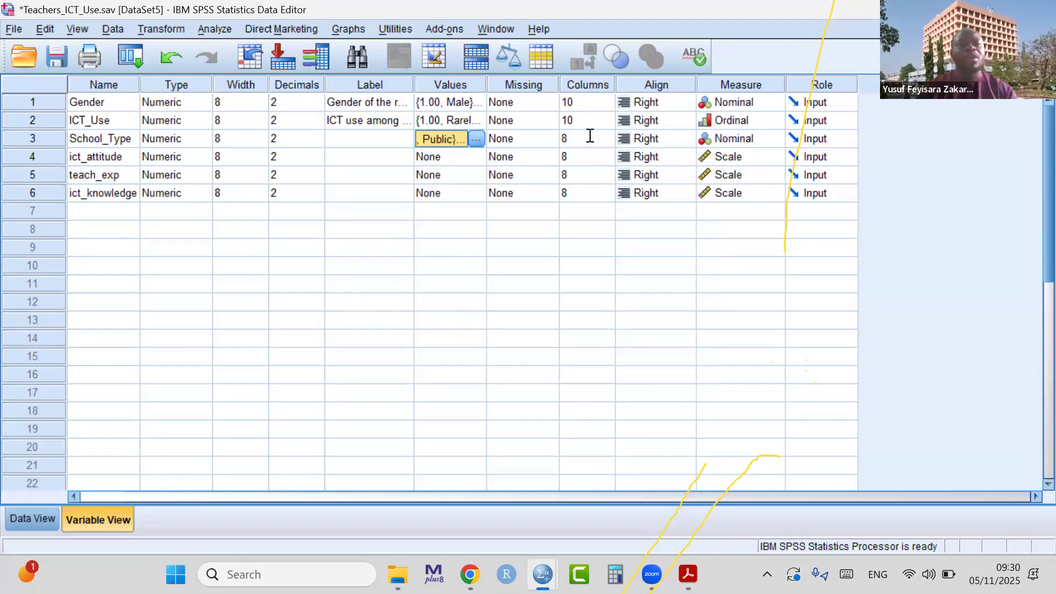
{"action": "left_click", "coordinate": [687, 255]}
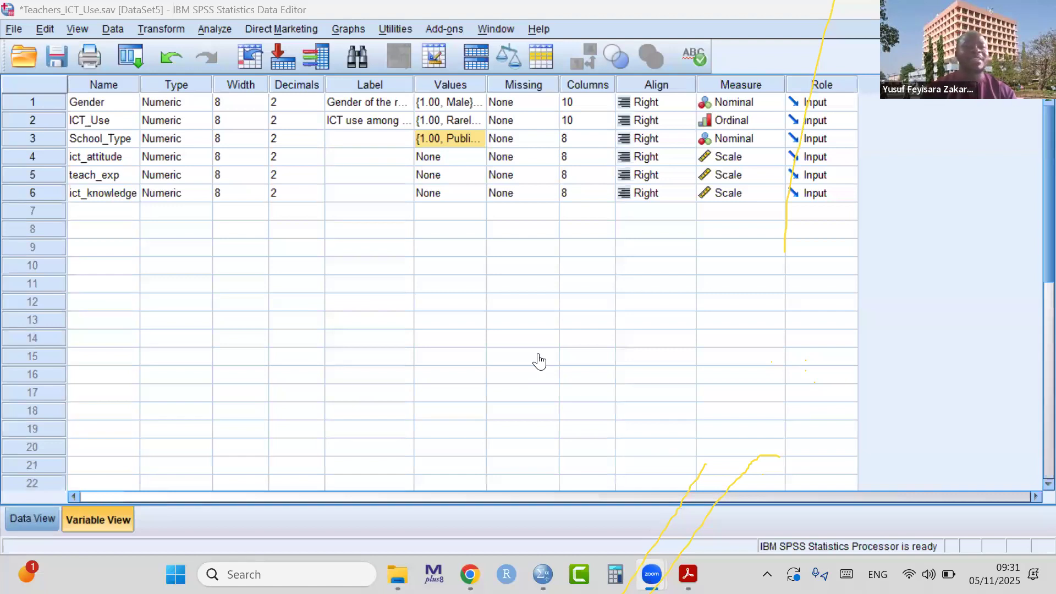
{"action": "left_click", "coordinate": [53, 522]}
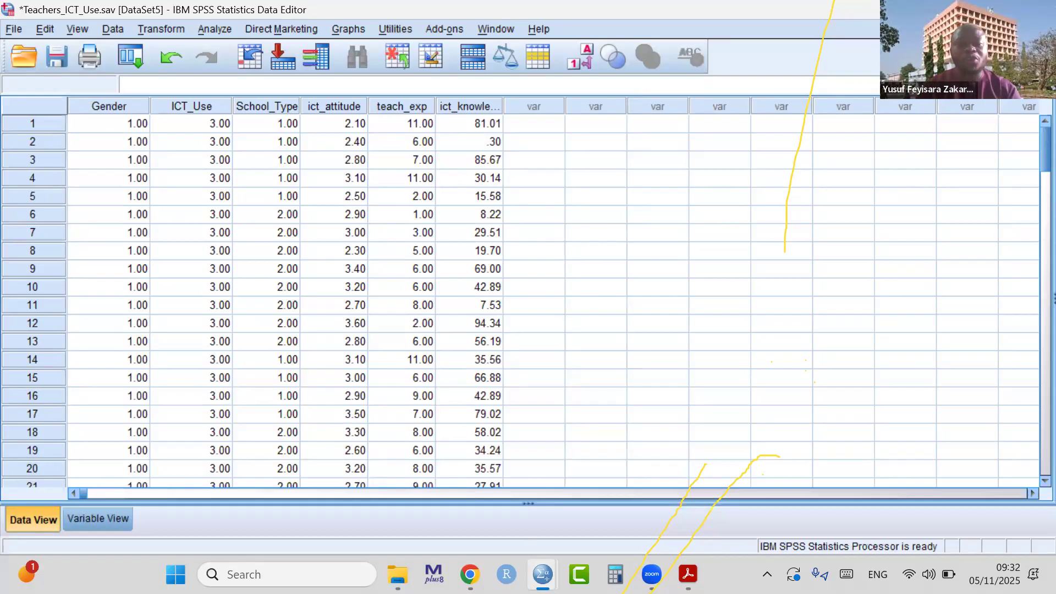
Consult the crosstabulation instructions in the Acrobat lesson document and open the SPSS Crosstabs dialog for the Teachers_ICT_Use.sav data
{"action": "left_click", "coordinate": [687, 574]}
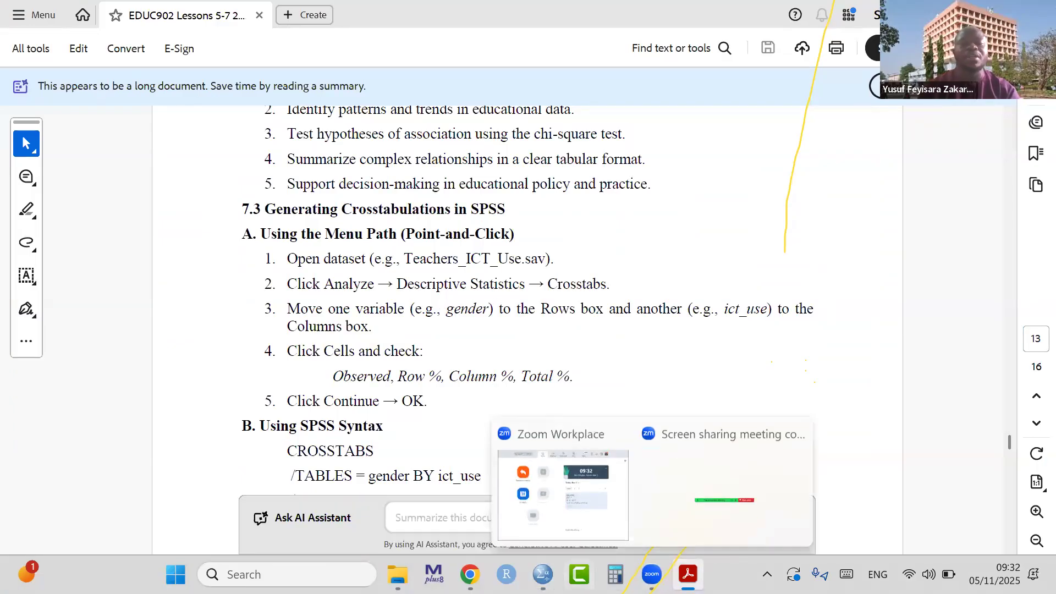
{"action": "mouse_move", "coordinate": [543, 574]}
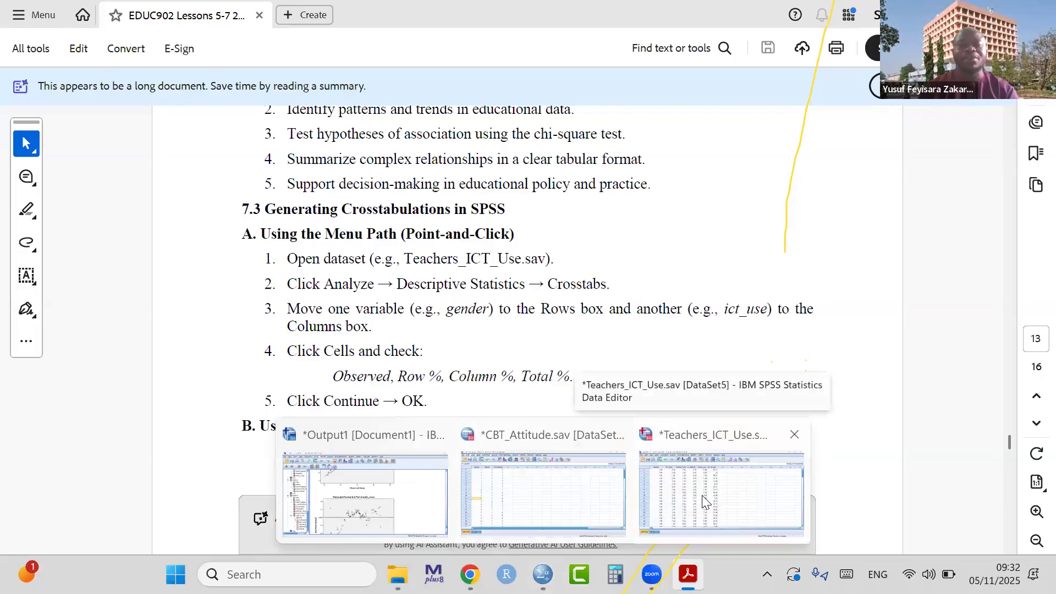
{"action": "left_click", "coordinate": [705, 502]}
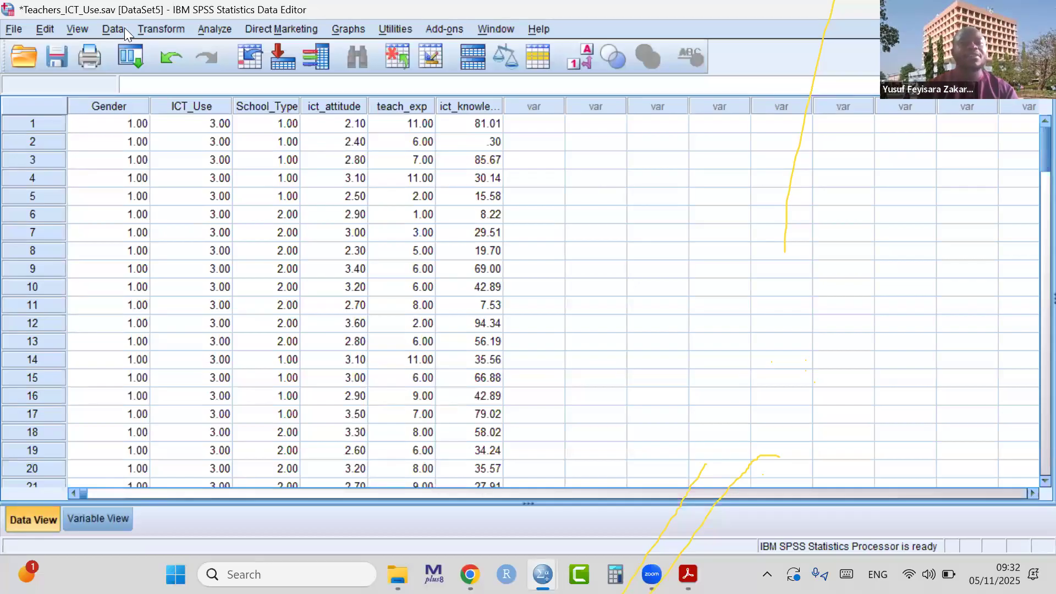
{"action": "key", "text": "alt+a"}
{"action": "key", "text": "Down"}
{"action": "key", "text": "Down"}
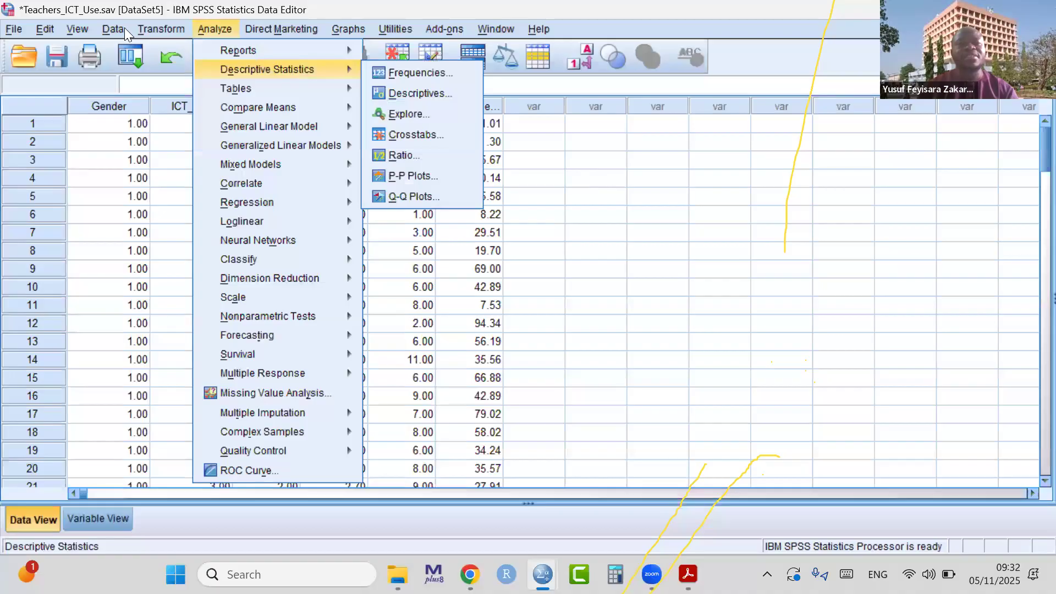
{"action": "left_click", "coordinate": [411, 137]}
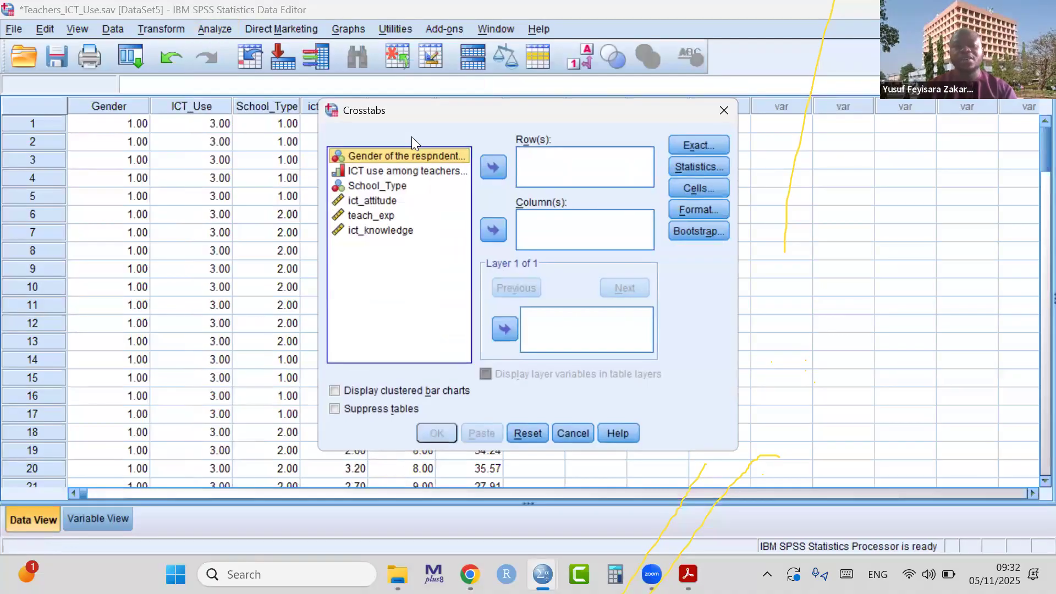
{"action": "left_click", "coordinate": [688, 574]}
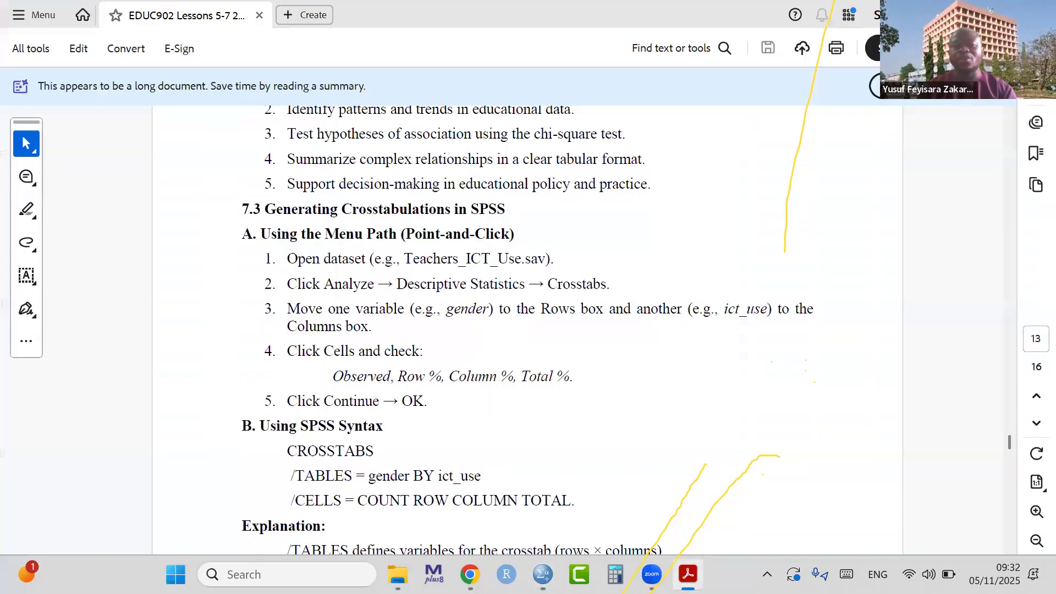
{"action": "left_click", "coordinate": [687, 574]}
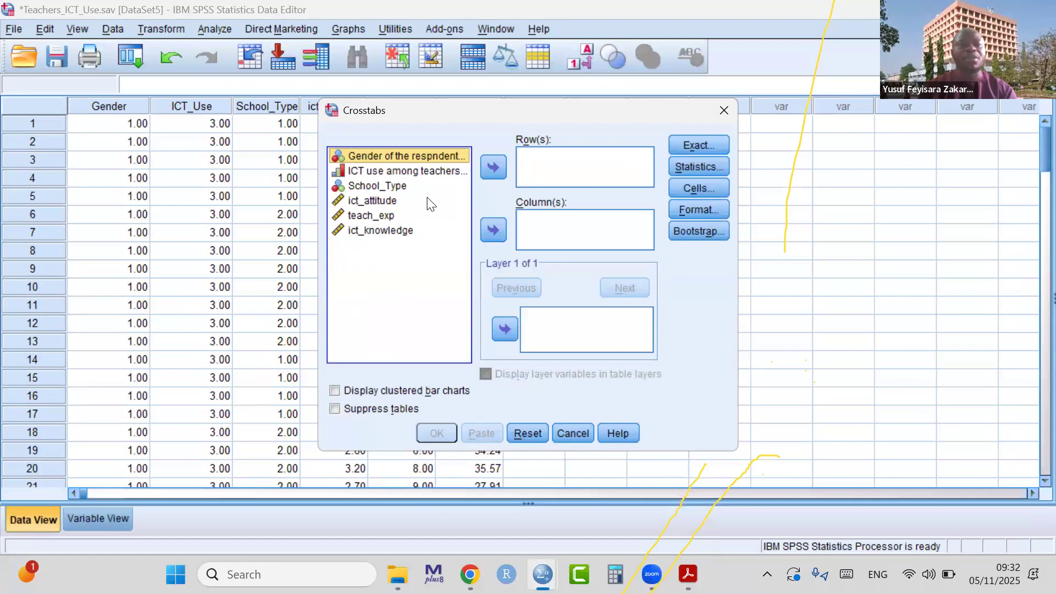
Crosstabulate gender of the respondents as rows against ICT use among teachers as columns and run the analysis
{"action": "double_click", "coordinate": [427, 154]}
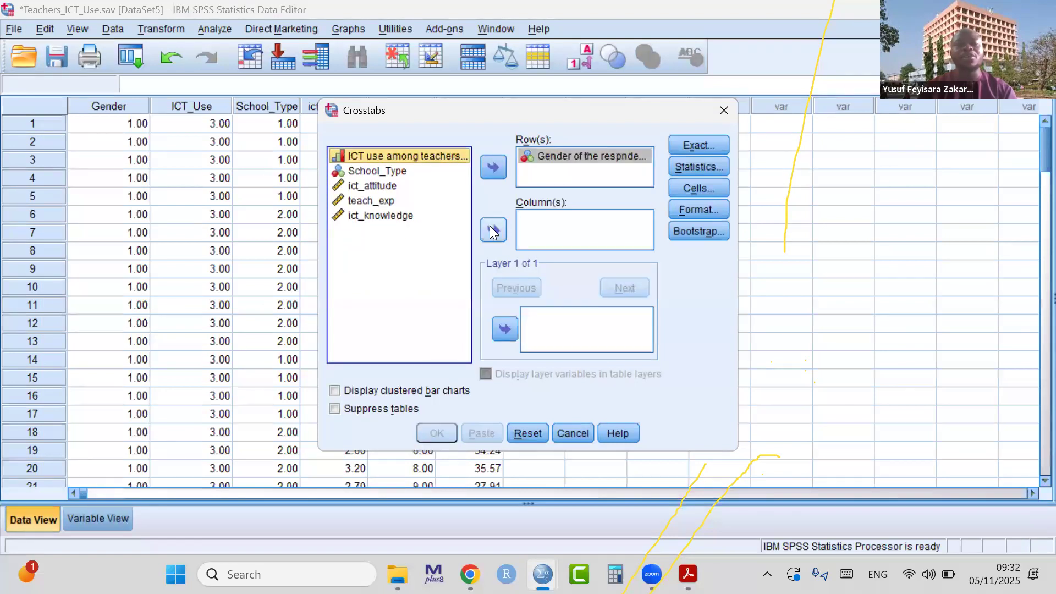
{"action": "left_click", "coordinate": [490, 226]}
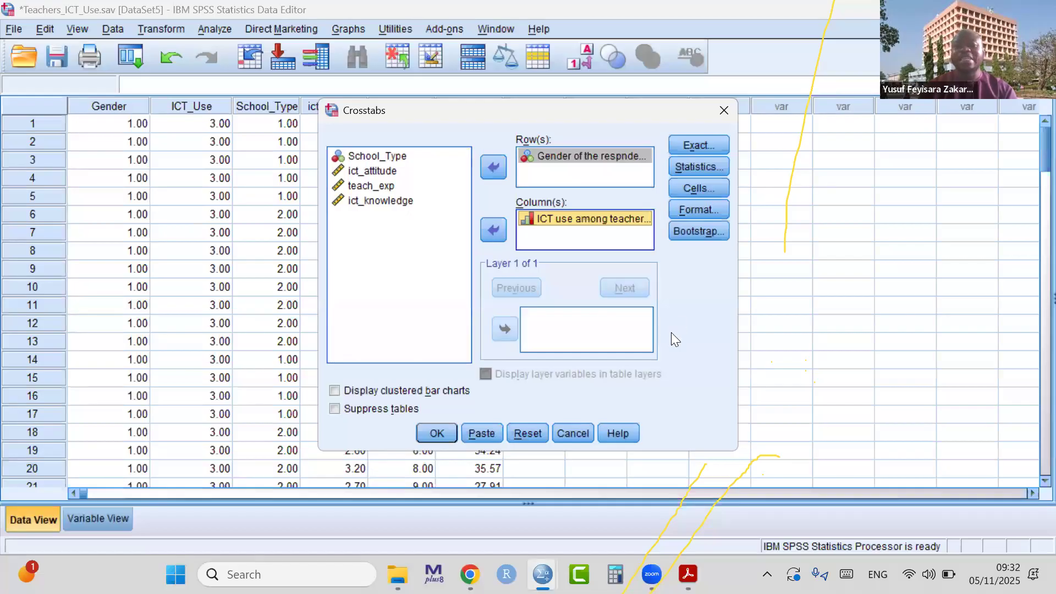
{"action": "left_click", "coordinate": [431, 433]}
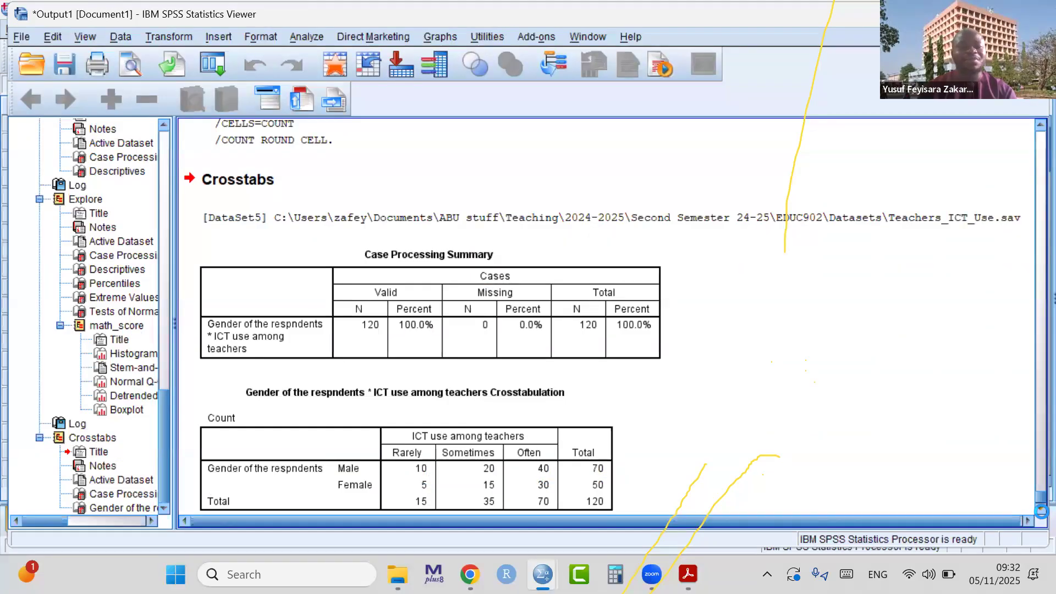
{"action": "left_click", "coordinate": [1041, 511]}
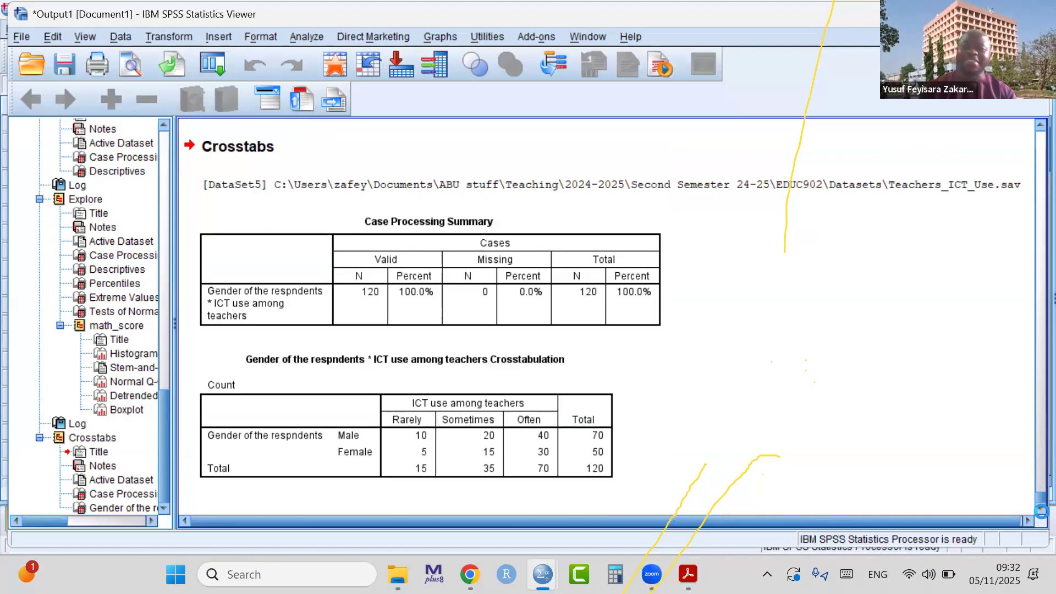
Compare the gender by ICT use crosstabulation output with the illustrative example table in section 7.1 of the Acrobat lesson document
{"action": "left_click", "coordinate": [693, 571]}
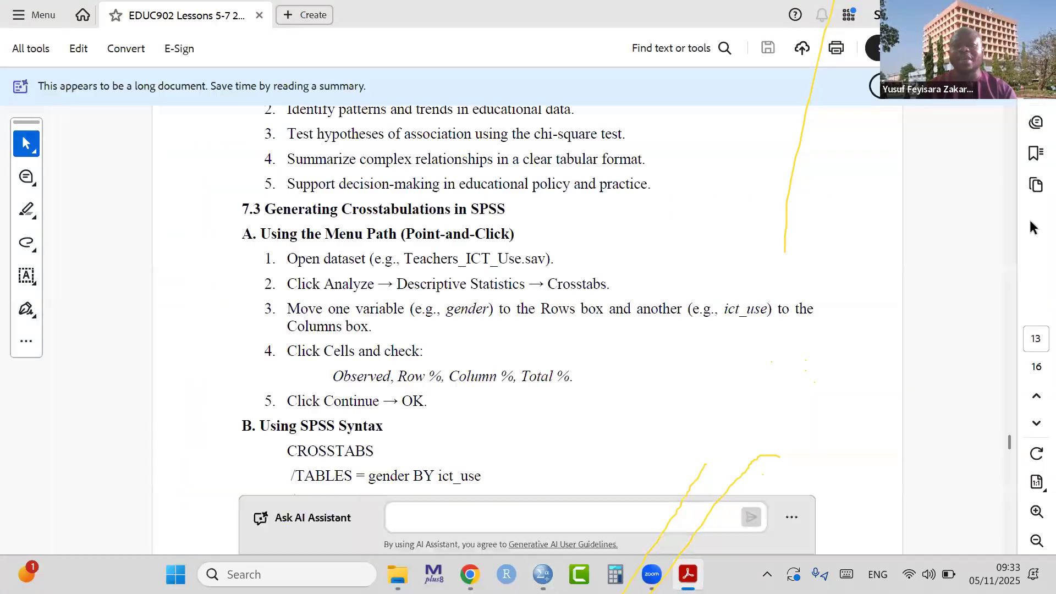
{"action": "scroll", "coordinate": [1008, 256], "scroll_direction": "up", "scroll_amount": 5}
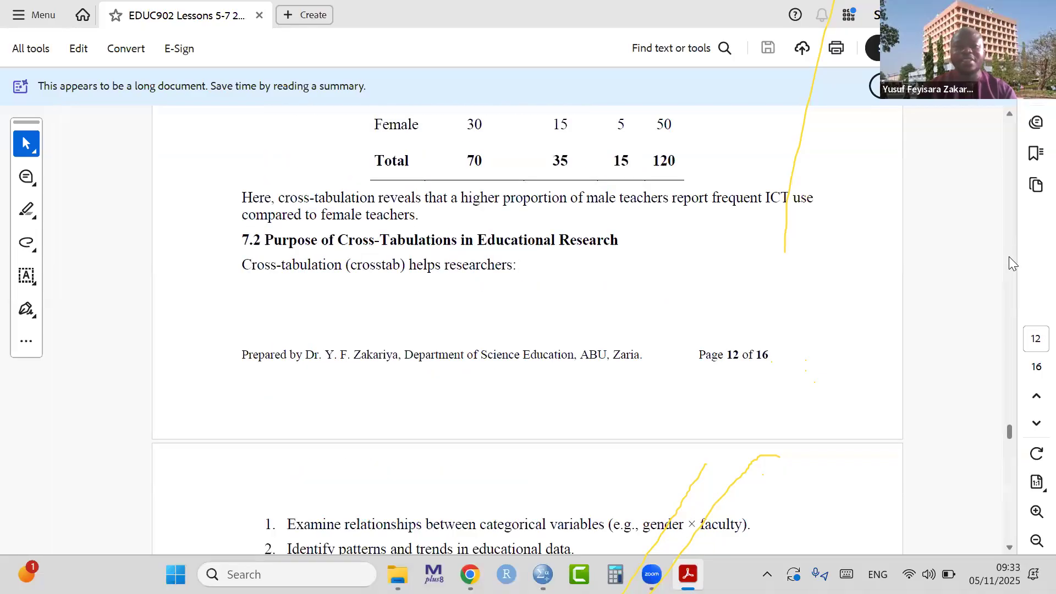
{"action": "scroll", "coordinate": [864, 494], "scroll_direction": "up", "scroll_amount": 5}
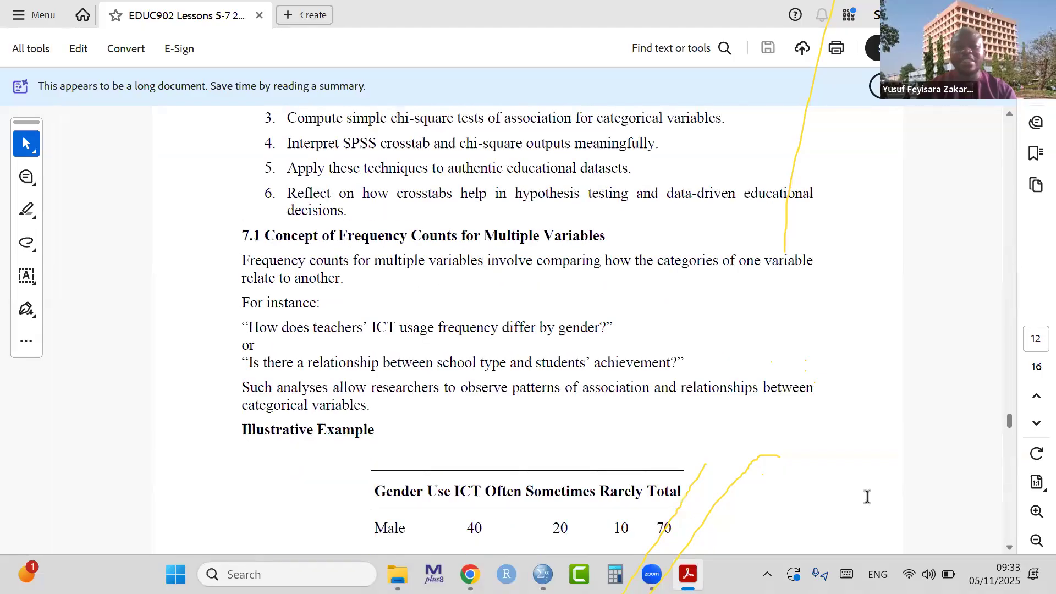
{"action": "left_click", "coordinate": [1008, 546]}
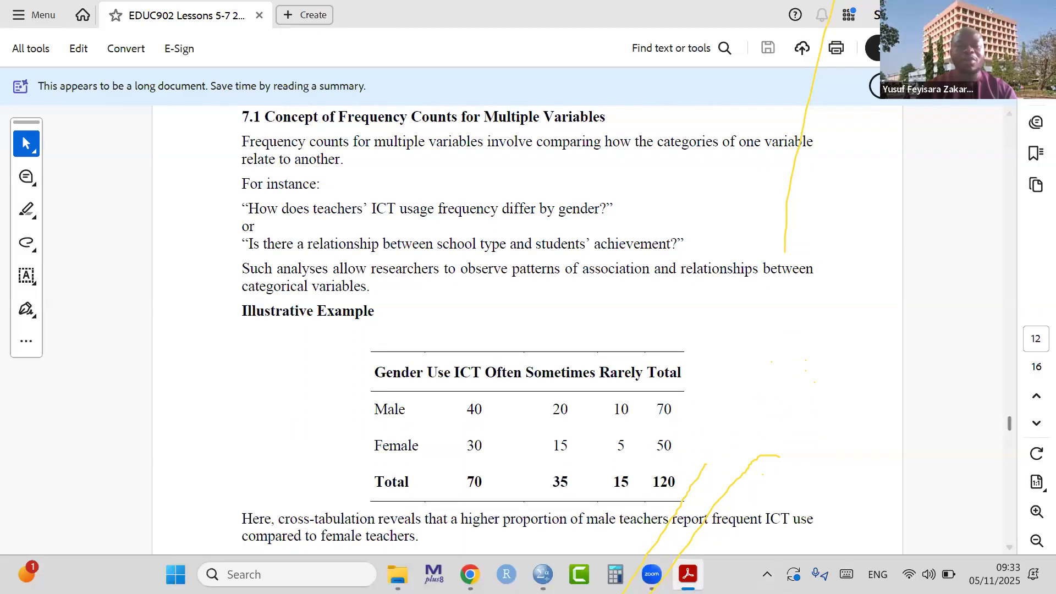
{"action": "left_click", "coordinate": [688, 574]}
{"action": "left_click", "coordinate": [270, 435]}
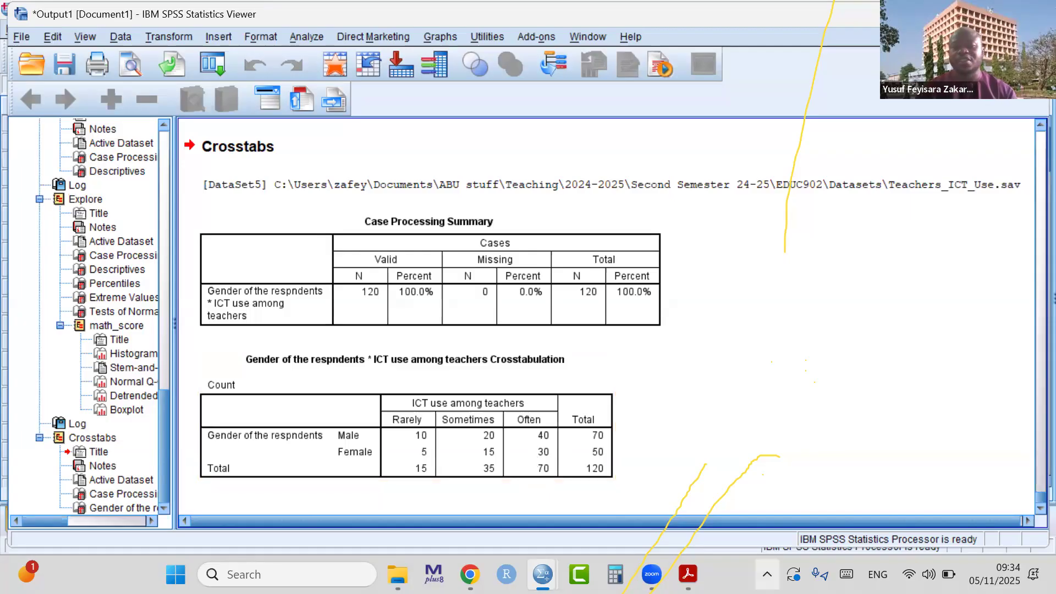
Read section 7.3 of the Acrobat lesson document on crosstabulation cell percentages and the equivalent SPSS syntax
{"action": "left_click", "coordinate": [688, 574]}
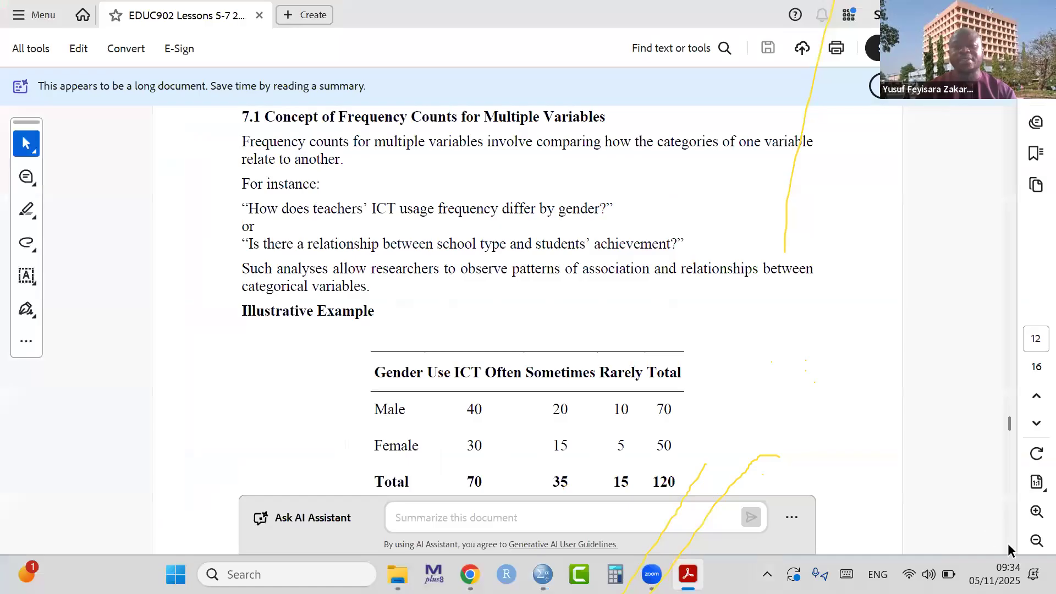
{"action": "scroll", "coordinate": [1008, 548], "scroll_direction": "down", "scroll_amount": 1}
{"action": "scroll", "coordinate": [1008, 549], "scroll_direction": "down", "scroll_amount": 6}
{"action": "scroll", "coordinate": [1007, 548], "scroll_direction": "down", "scroll_amount": 4}
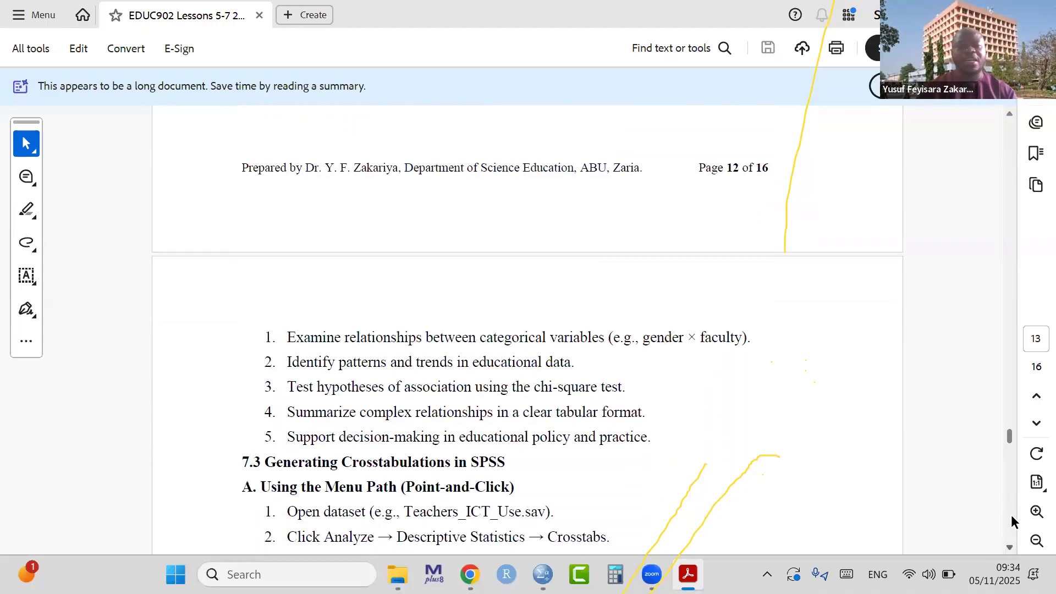
{"action": "left_click", "coordinate": [1010, 514]}
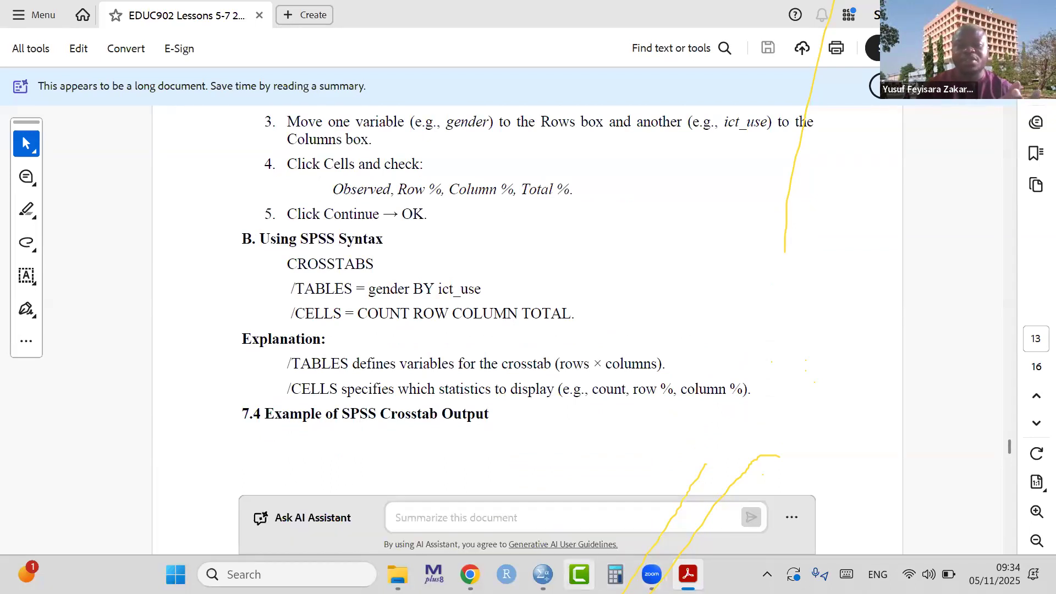
Return to the SPSS output window, reopen the Crosstabs dialog and look over its available statistics without selecting any
{"action": "mouse_move", "coordinate": [542, 574]}
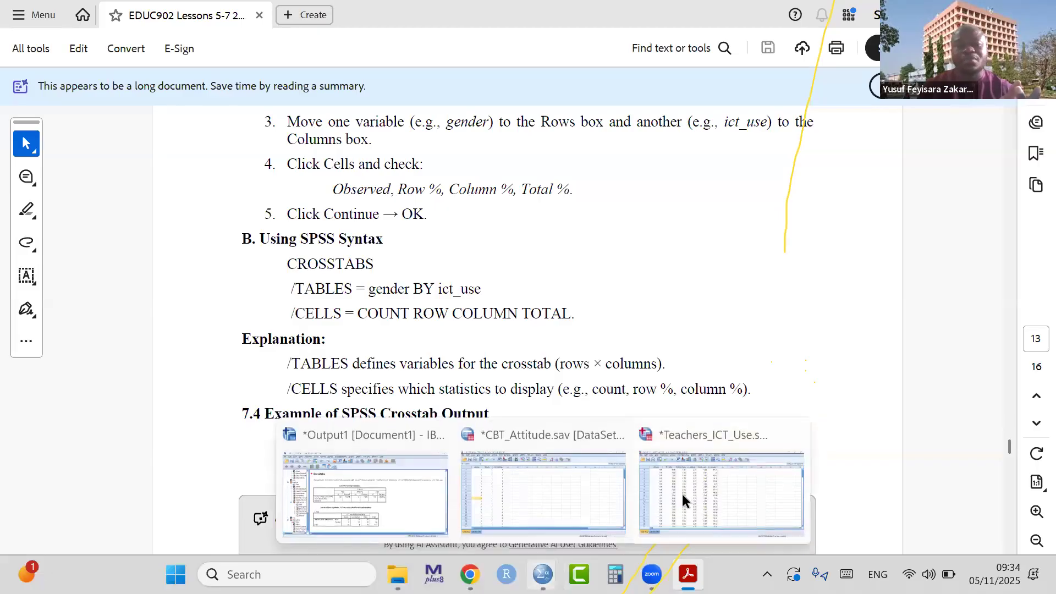
{"action": "left_click", "coordinate": [391, 479]}
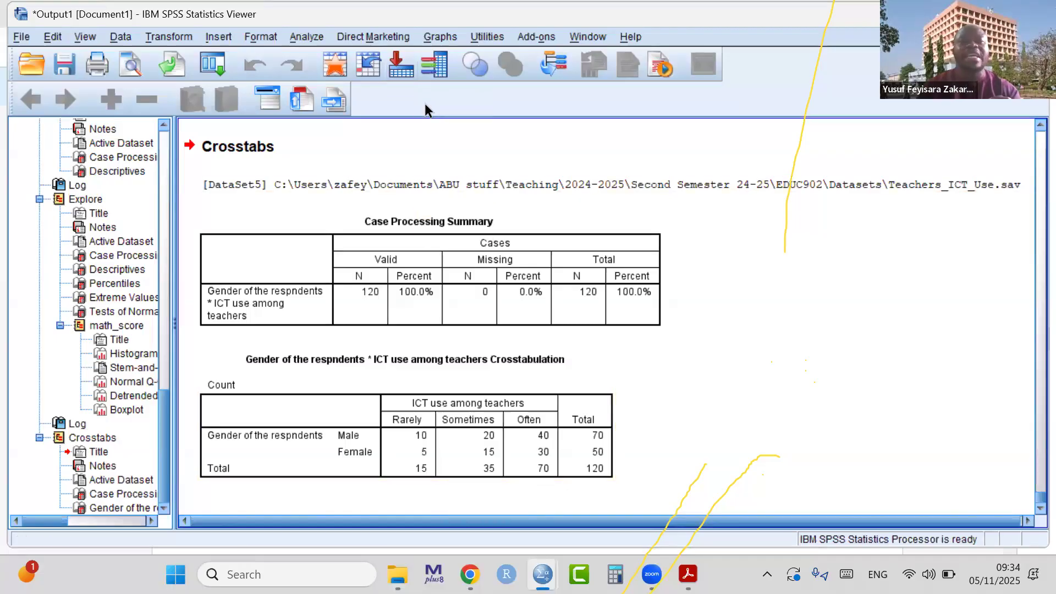
{"action": "key", "text": "alt+a"}
{"action": "mouse_move", "coordinate": [353, 75]}
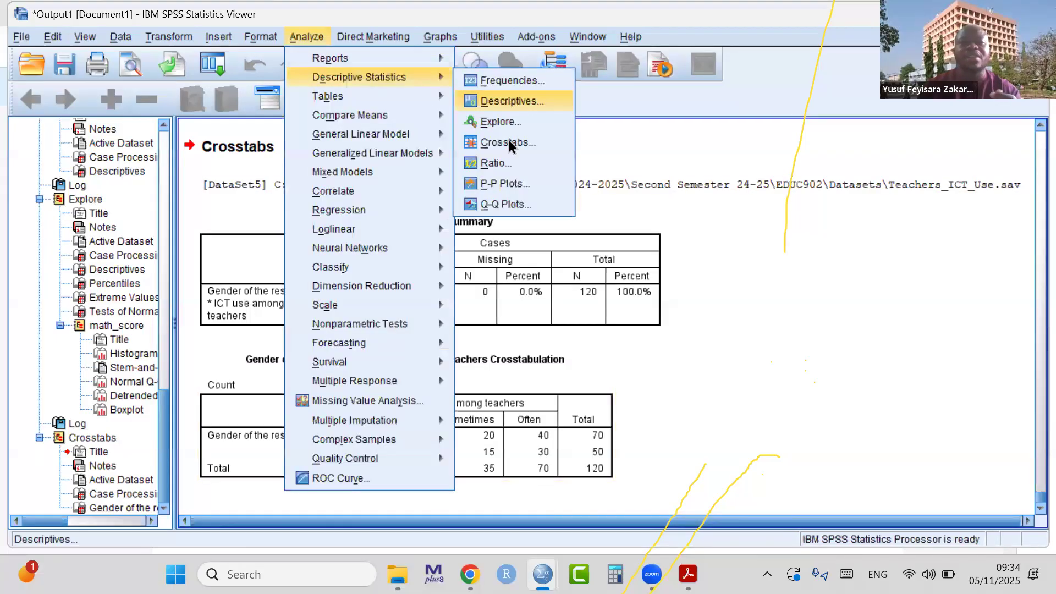
{"action": "left_click", "coordinate": [506, 143]}
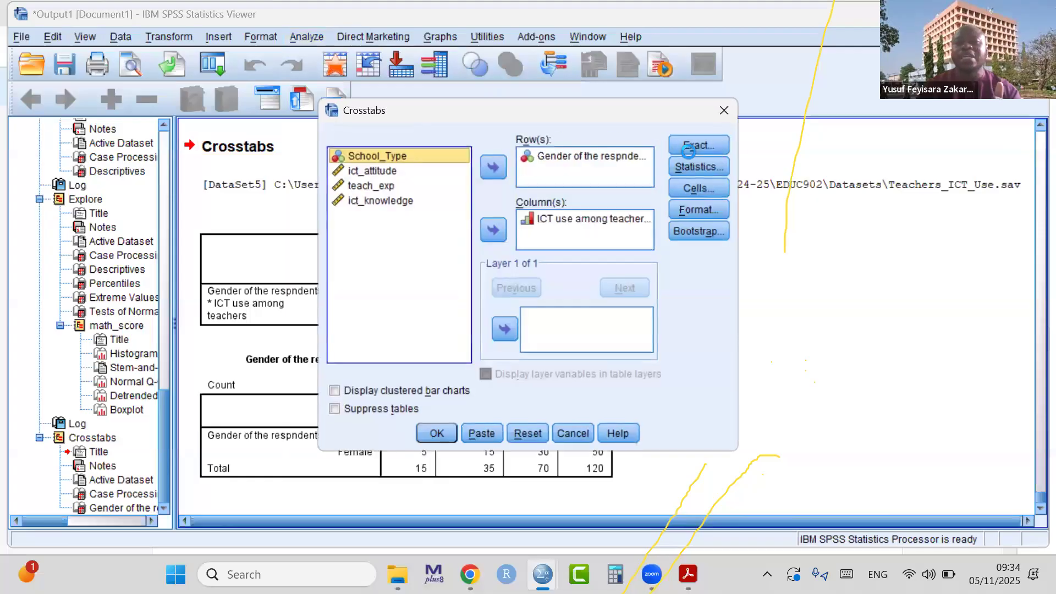
{"action": "left_click", "coordinate": [703, 165]}
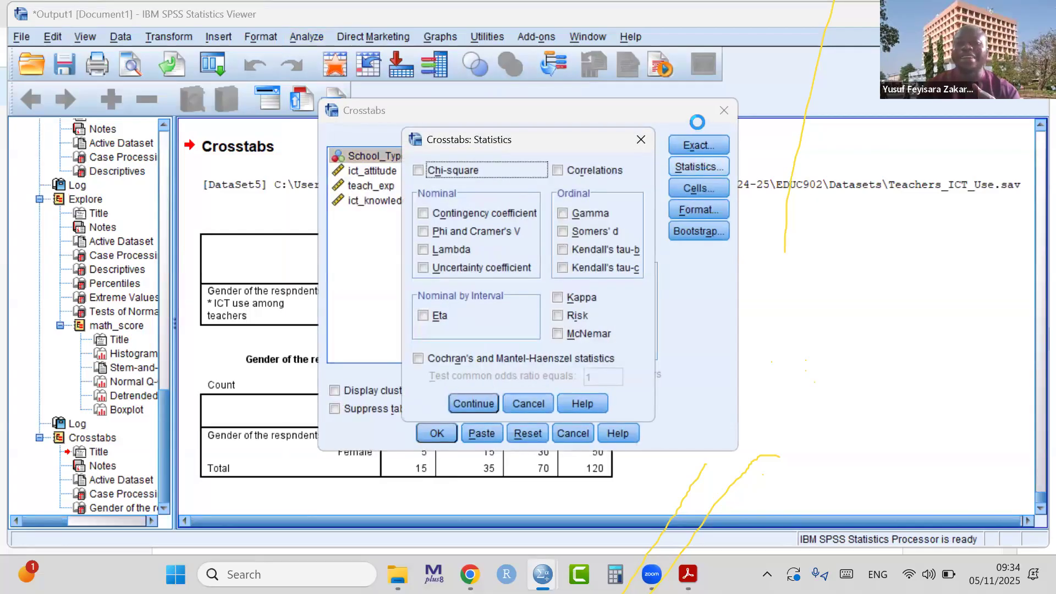
{"action": "left_click", "coordinate": [641, 140]}
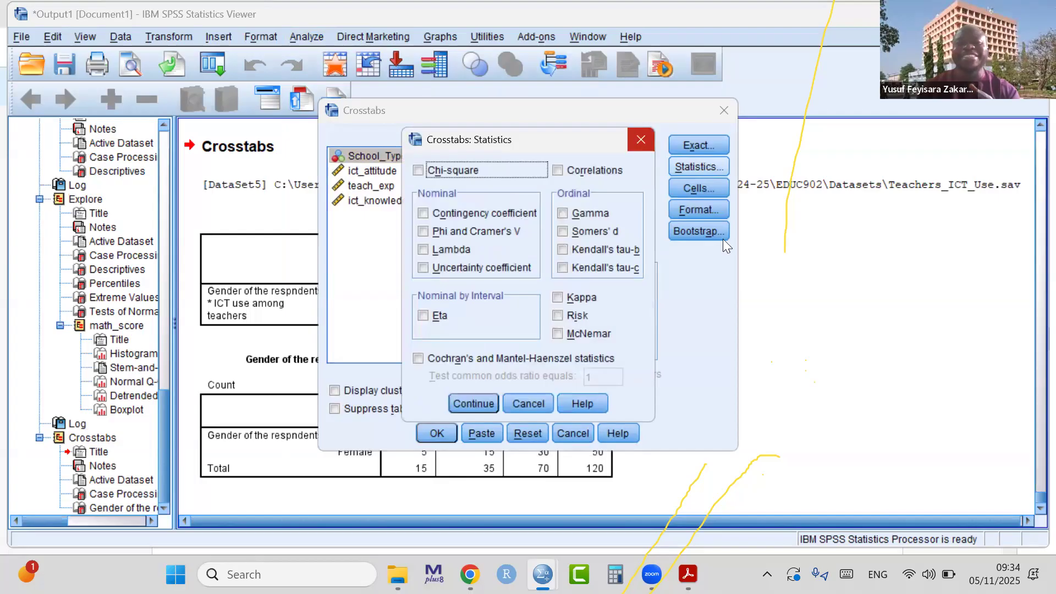
Add row, column and total percentages to the observed counts in the cells and run the crosstabulation
{"action": "left_click", "coordinate": [688, 188]}
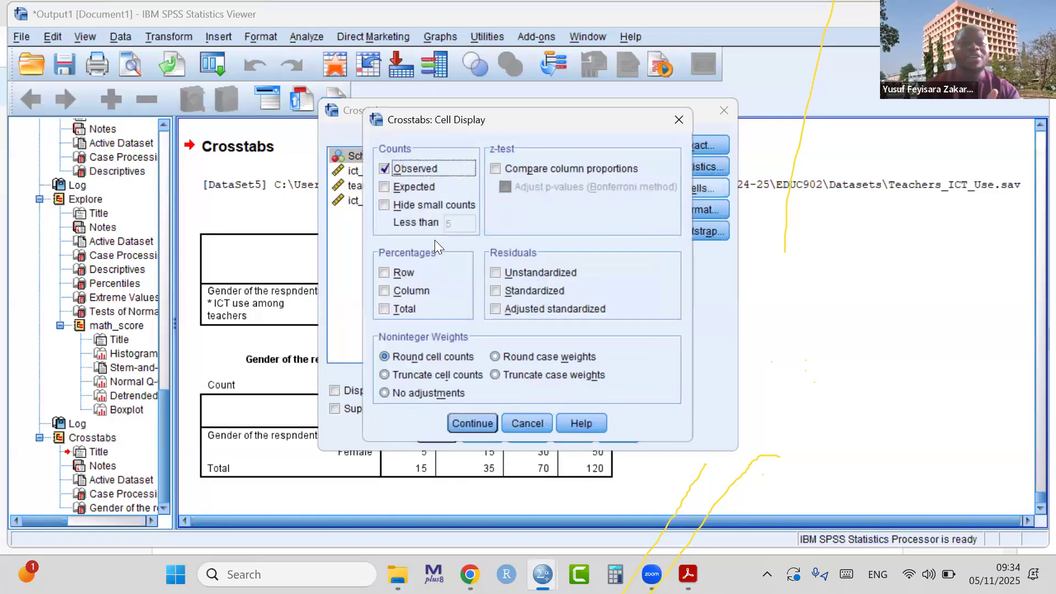
{"action": "left_click", "coordinate": [384, 272]}
{"action": "left_click", "coordinate": [384, 290]}
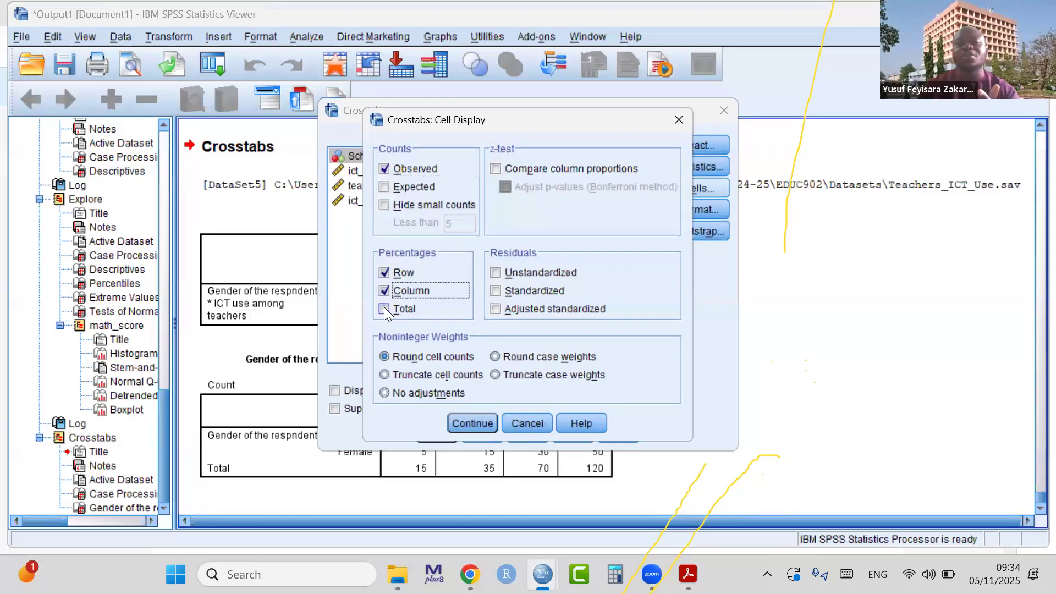
{"action": "key", "text": "space"}
{"action": "left_click", "coordinate": [473, 423]}
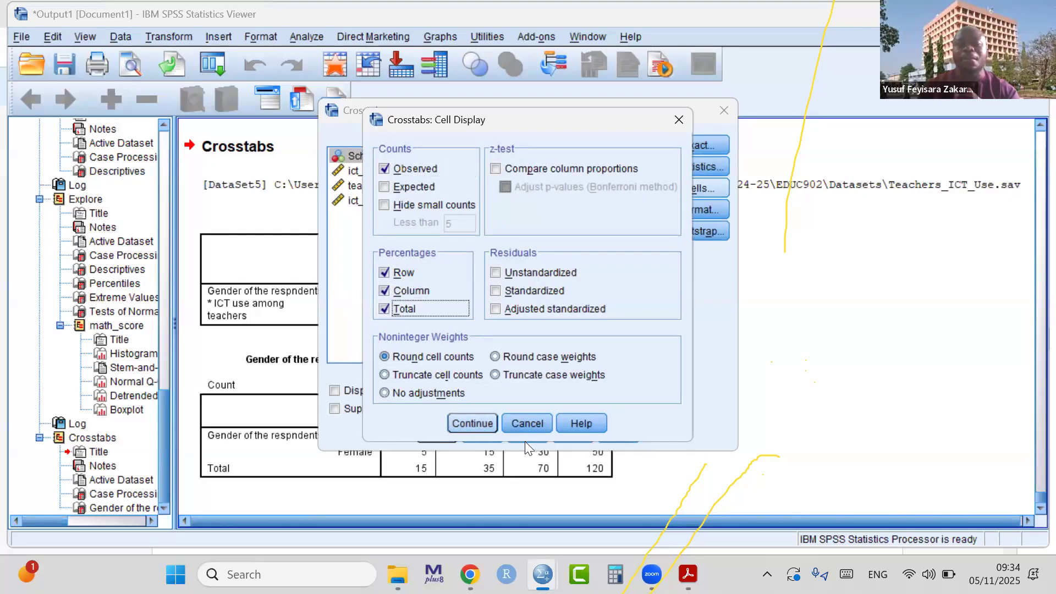
{"action": "left_click", "coordinate": [436, 432]}
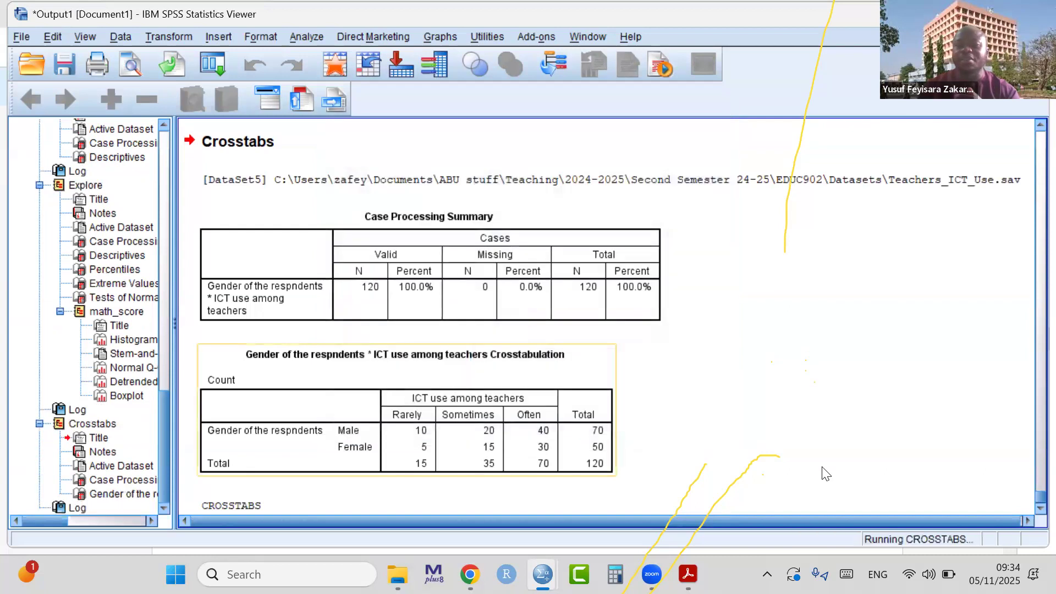
{"action": "scroll", "coordinate": [1030, 507], "scroll_direction": "down", "scroll_amount": 5}
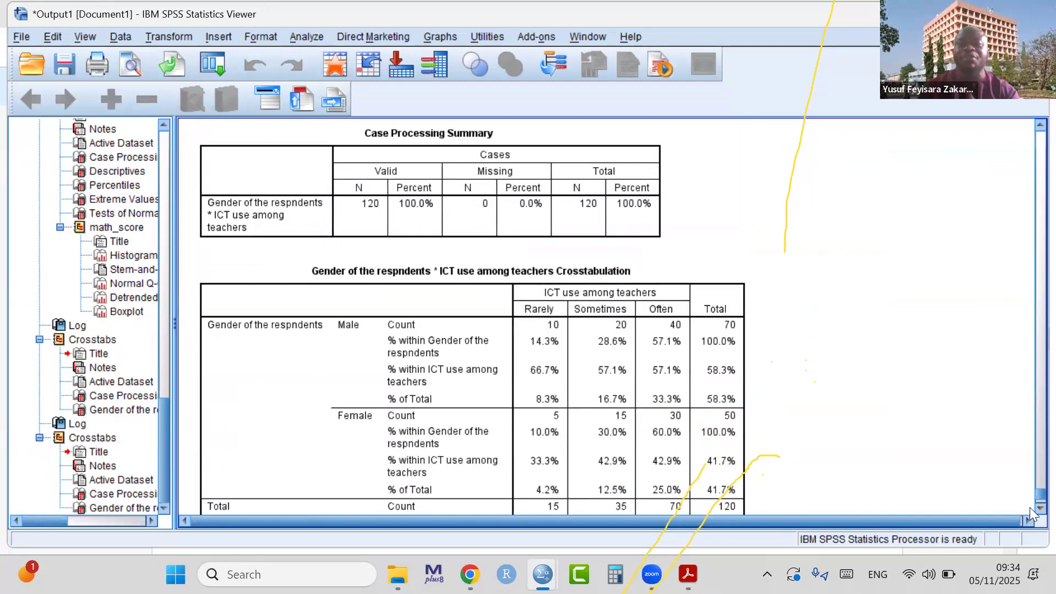
{"action": "scroll", "coordinate": [1029, 507], "scroll_direction": "down", "scroll_amount": 3}
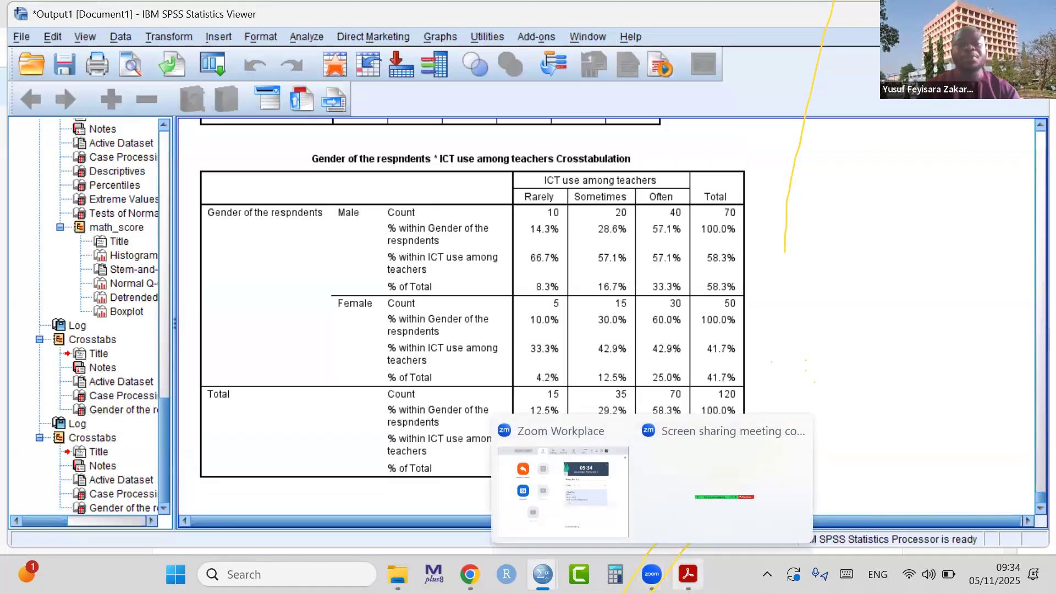
Switch to the Acrobat lesson document and examine the CROSSTABS syntax and the example crosstab output in section 7.4
{"action": "key", "text": "alt+Tab"}
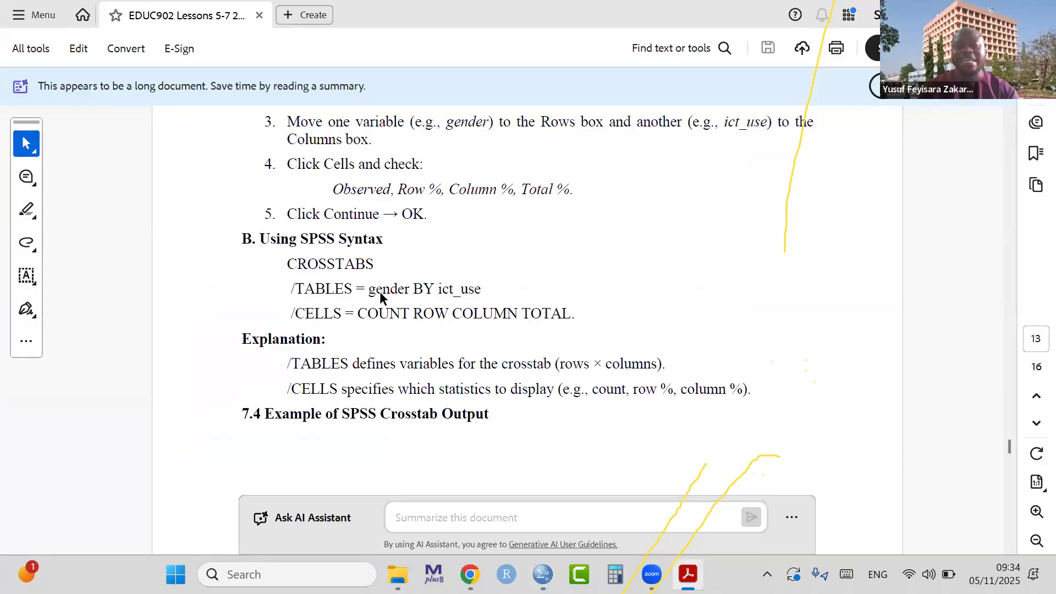
{"action": "left_click_drag", "start_coordinate": [577, 313], "coordinate": [516, 313]}
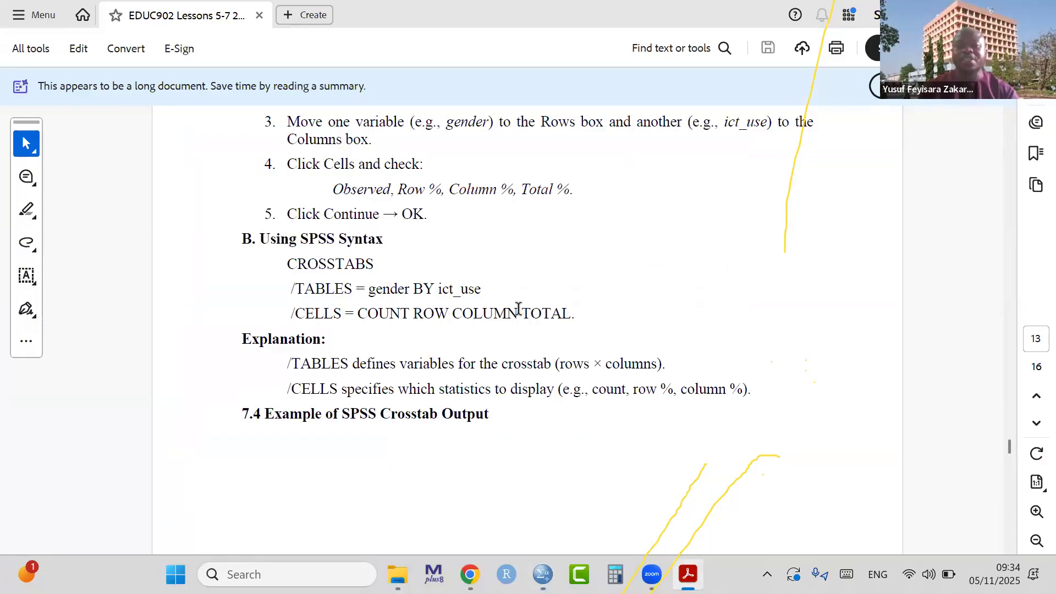
{"action": "left_click", "coordinate": [879, 466]}
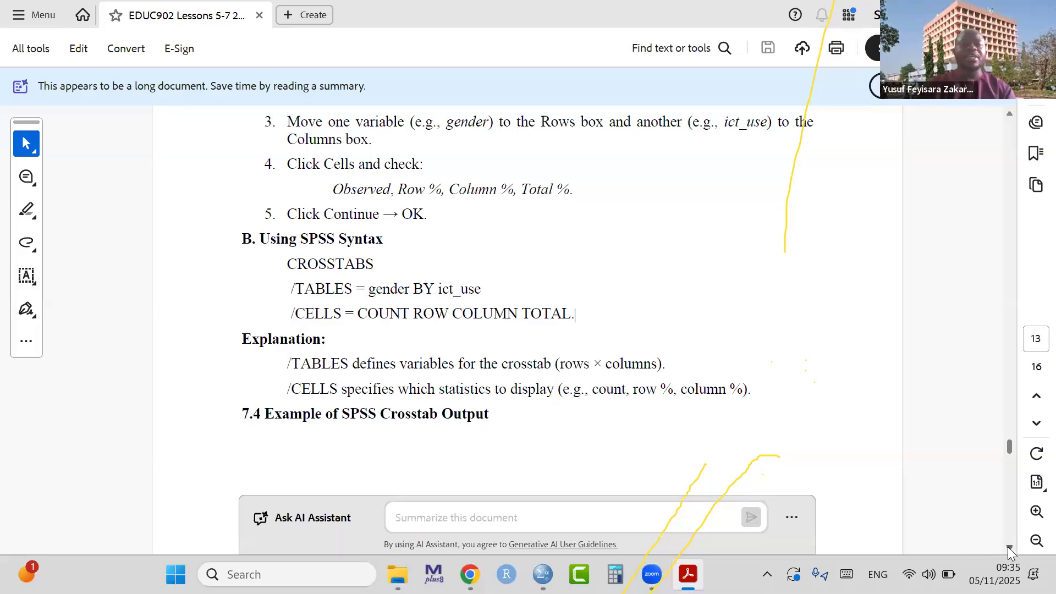
{"action": "scroll", "coordinate": [1009, 547], "scroll_direction": "down", "scroll_amount": 3}
{"action": "scroll", "coordinate": [1010, 547], "scroll_direction": "down", "scroll_amount": 3}
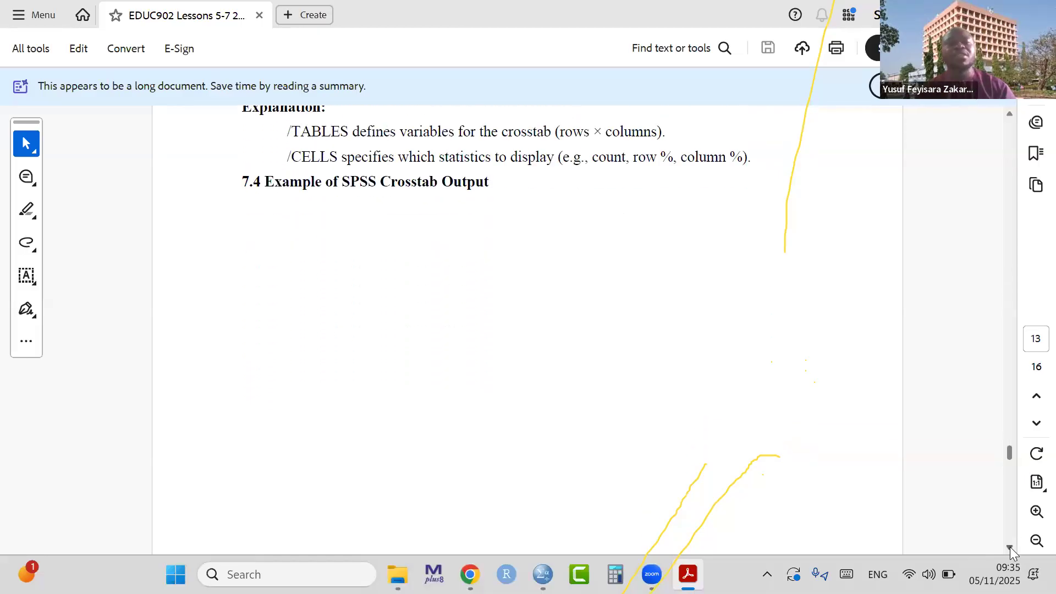
{"action": "scroll", "coordinate": [1009, 546], "scroll_direction": "down", "scroll_amount": 5}
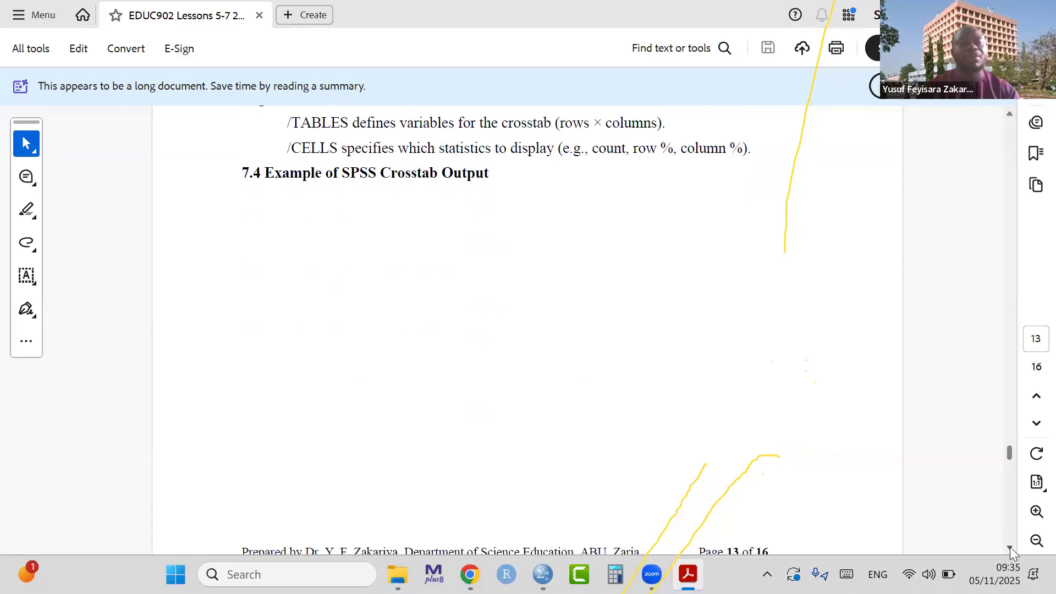
{"action": "scroll", "coordinate": [1009, 546], "scroll_direction": "down", "scroll_amount": 5}
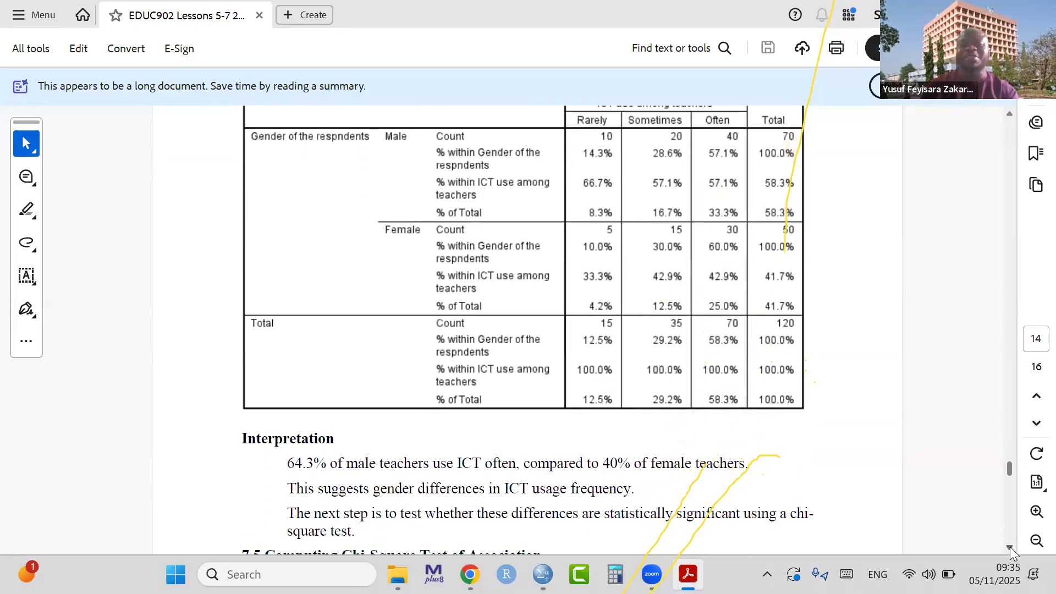
Read the interpretation of the example output and the chi-square test instructions in section 7.5
{"action": "scroll", "coordinate": [1010, 547], "scroll_direction": "down", "scroll_amount": 2}
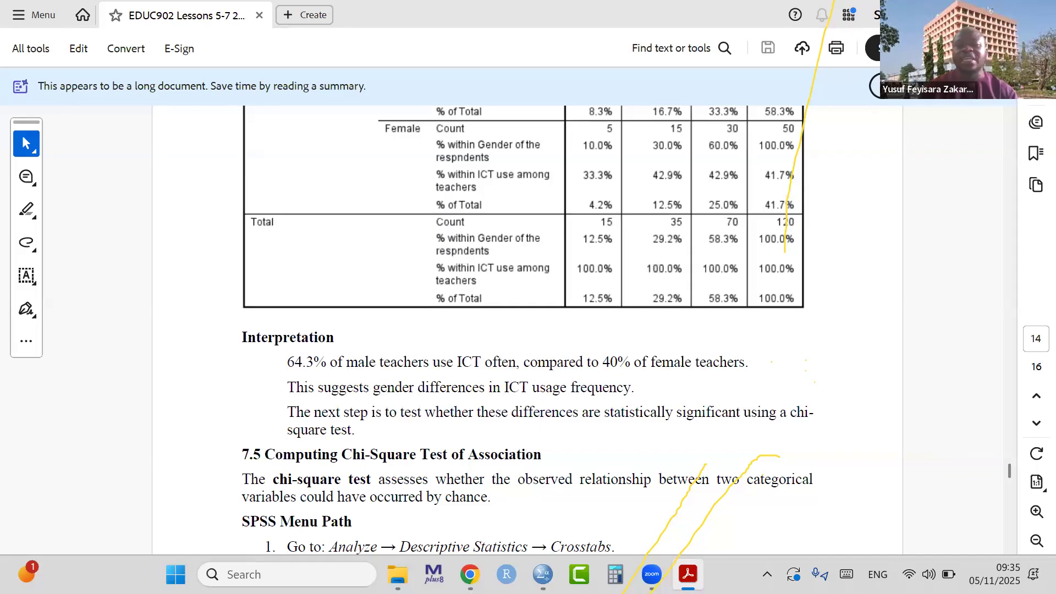
{"action": "scroll", "coordinate": [526, 330], "scroll_direction": "down", "scroll_amount": 1}
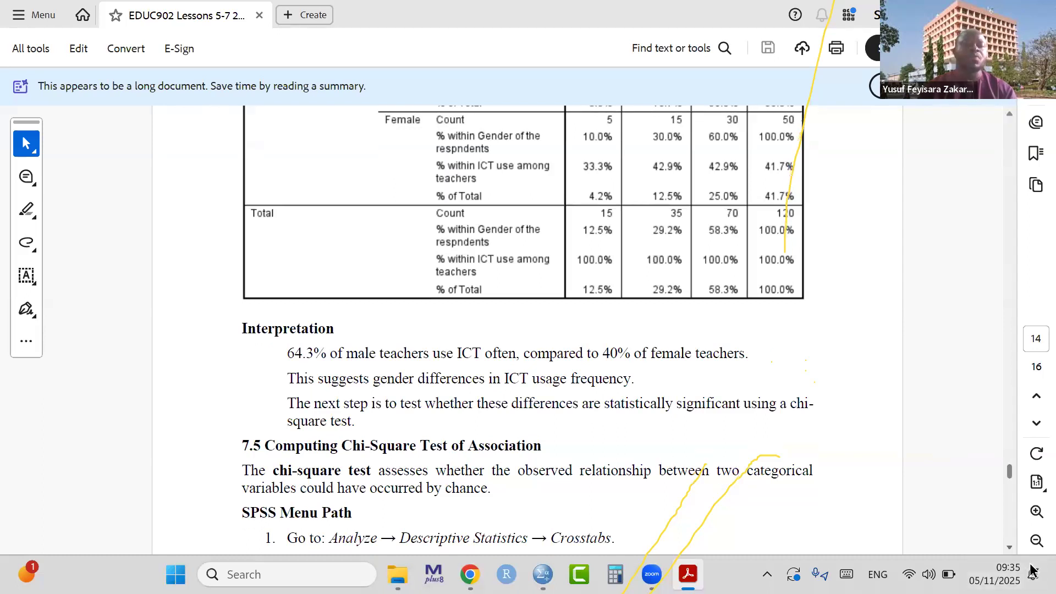
{"action": "scroll", "coordinate": [1009, 547], "scroll_direction": "down", "scroll_amount": 10}
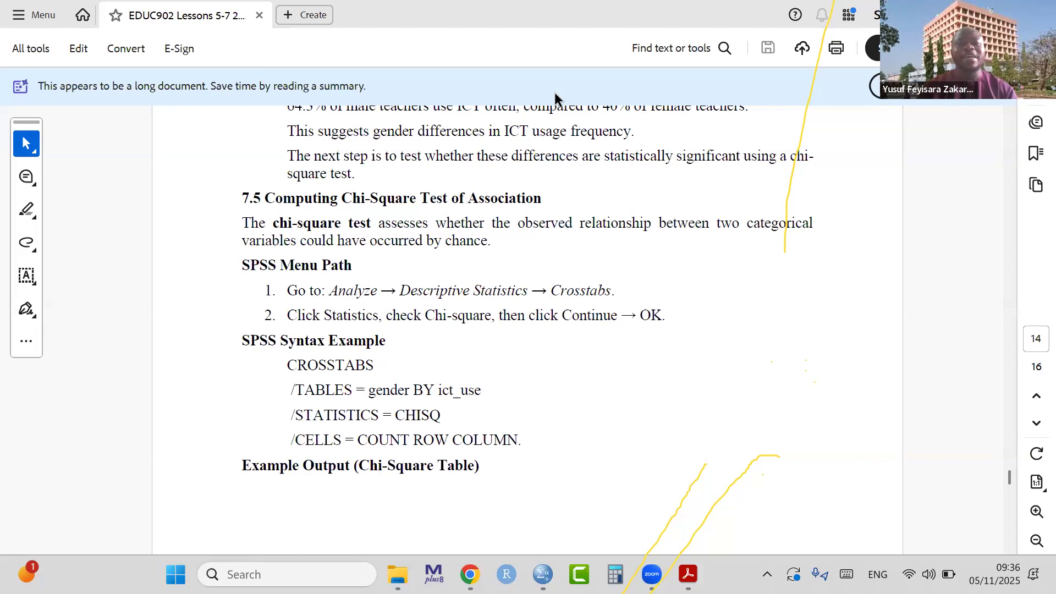
Switch to the Teachers_ICT_Use.sav data window in SPSS, reopen Crosstabs for gender by ICT use and request the Chi-square statistic
{"action": "left_click", "coordinate": [542, 574]}
{"action": "left_click", "coordinate": [720, 484]}
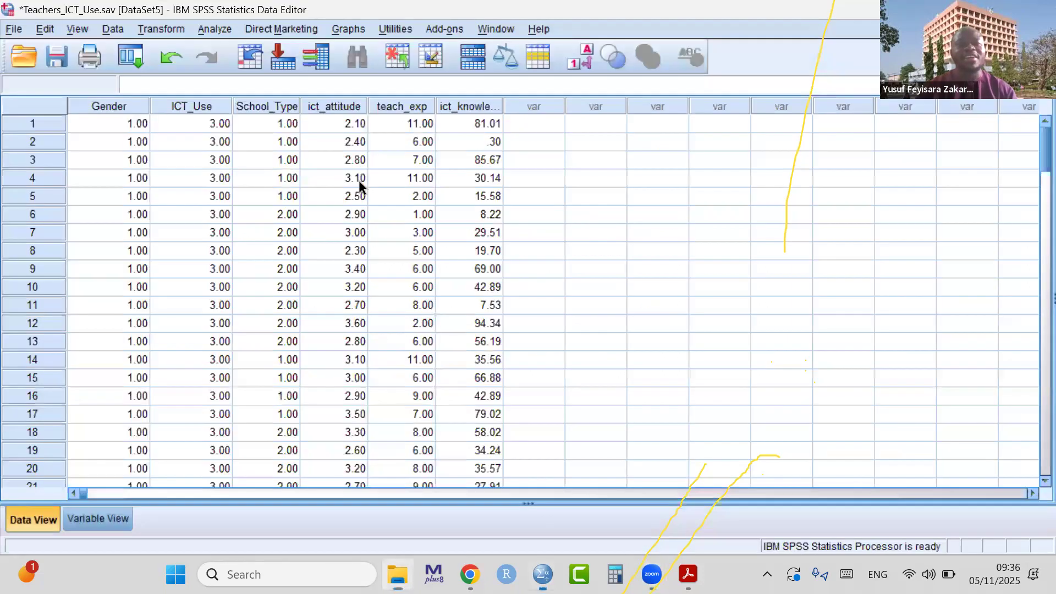
{"action": "left_click", "coordinate": [214, 29]}
{"action": "mouse_move", "coordinate": [334, 77]}
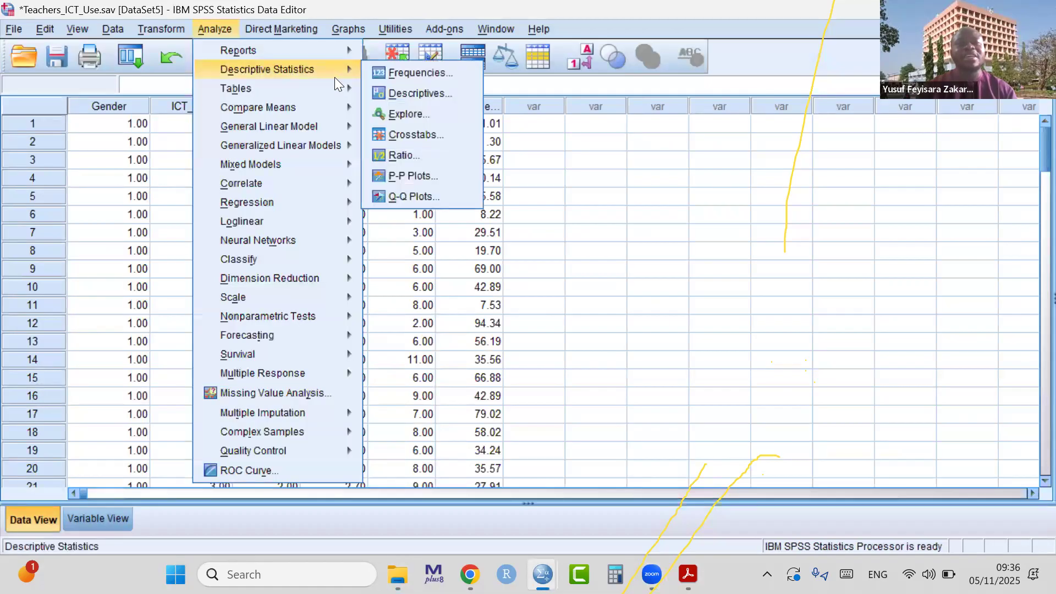
{"action": "left_click", "coordinate": [410, 138]}
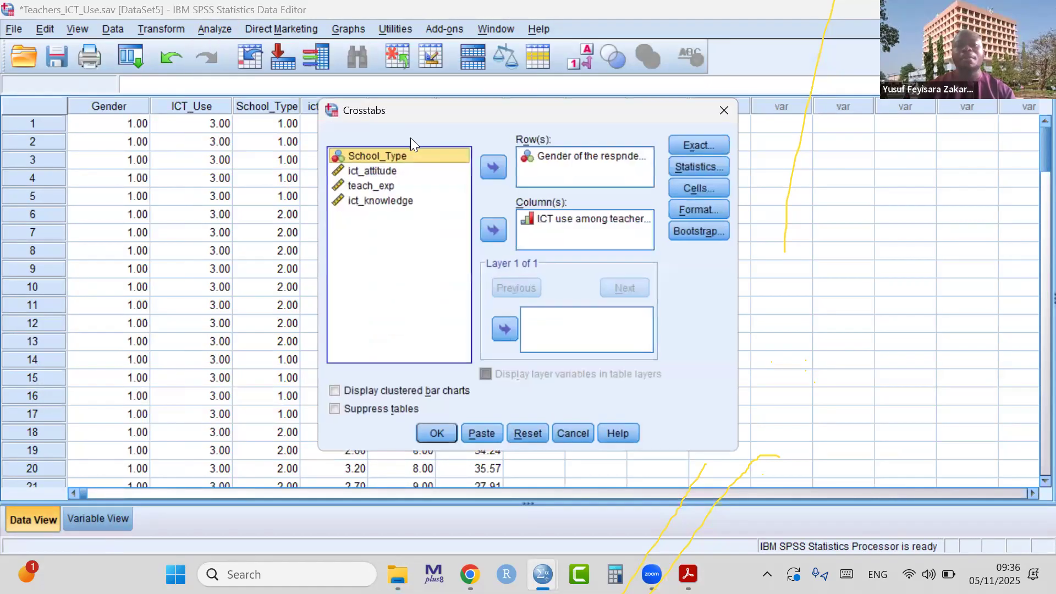
{"action": "left_click", "coordinate": [682, 166]}
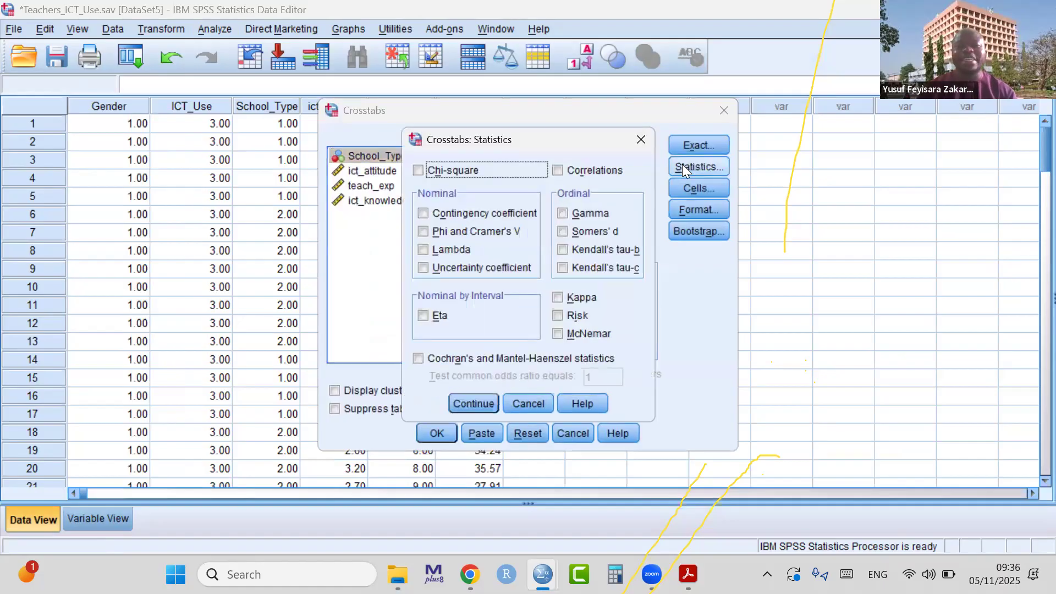
{"action": "left_click", "coordinate": [417, 170]}
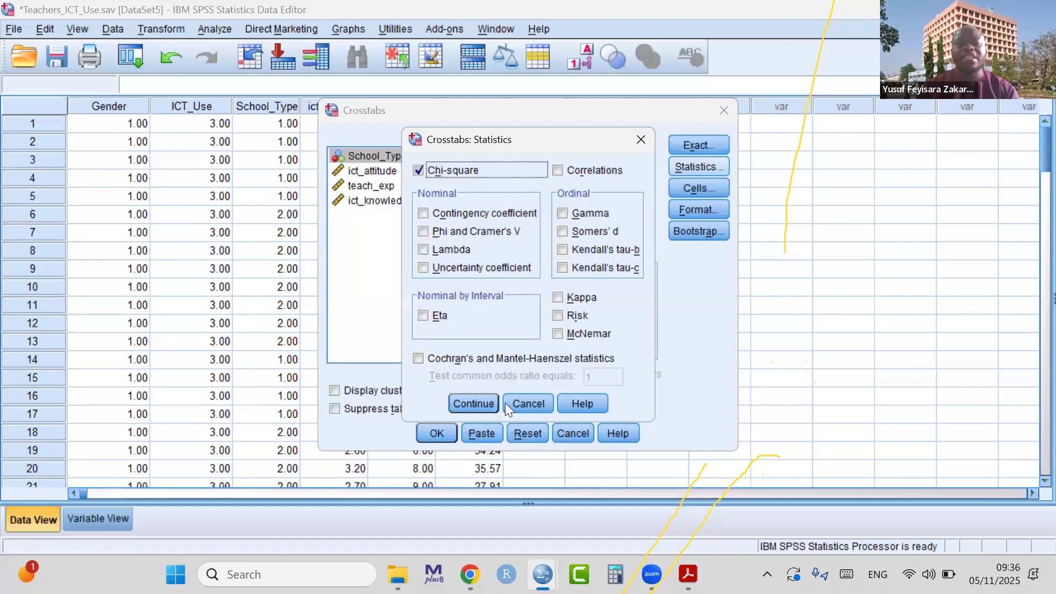
{"action": "left_click", "coordinate": [469, 401]}
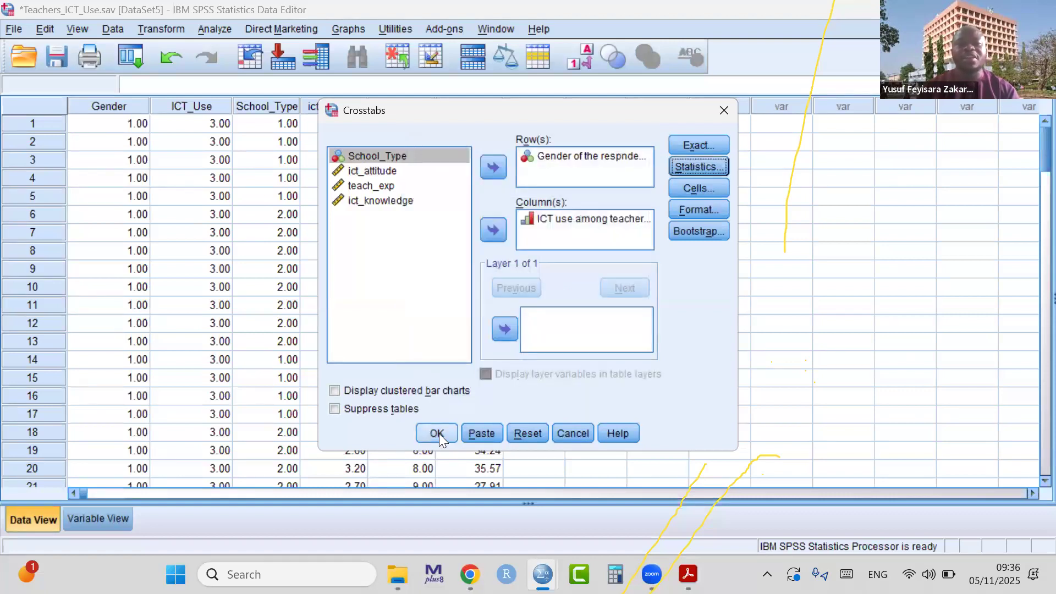
Add expected counts to the cells, remove the row, column and total percentages, and run the crosstabulation
{"action": "left_click", "coordinate": [697, 186]}
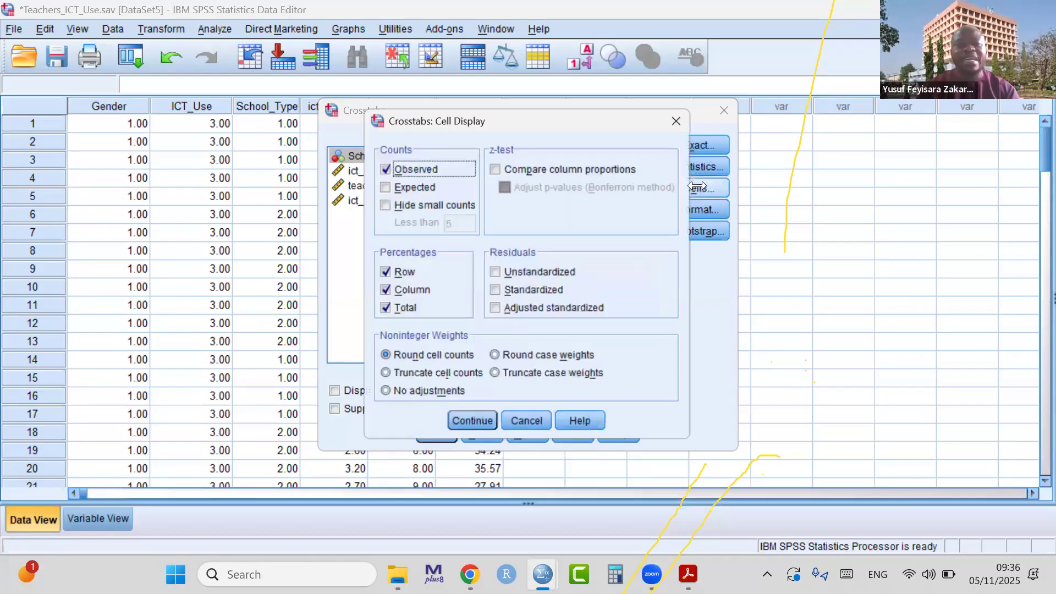
{"action": "left_click", "coordinate": [384, 187]}
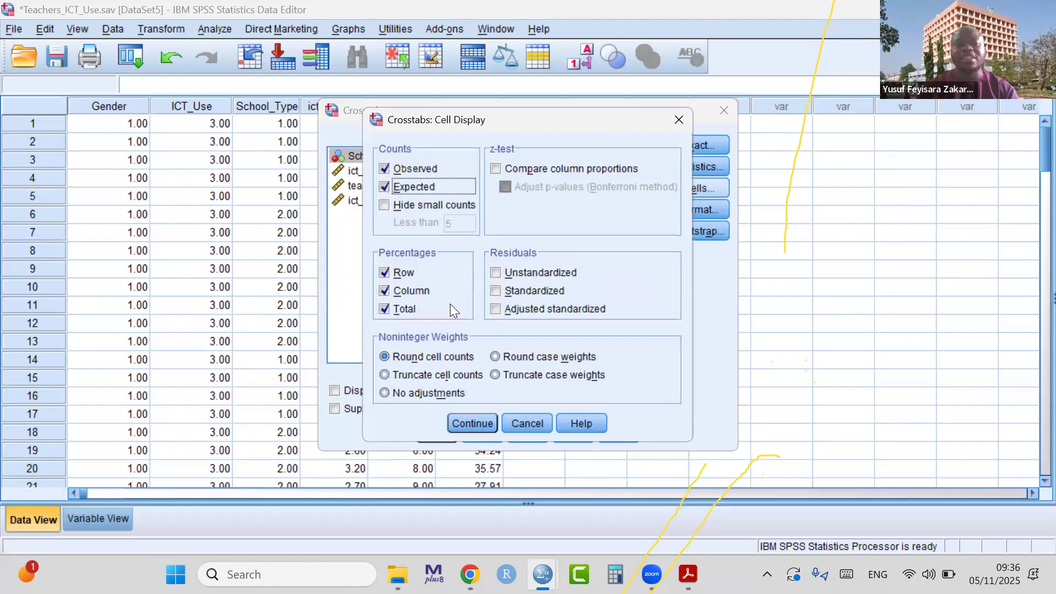
{"action": "left_click", "coordinate": [381, 275]}
{"action": "left_click", "coordinate": [384, 291]}
{"action": "left_click", "coordinate": [385, 309]}
{"action": "left_click", "coordinate": [460, 422]}
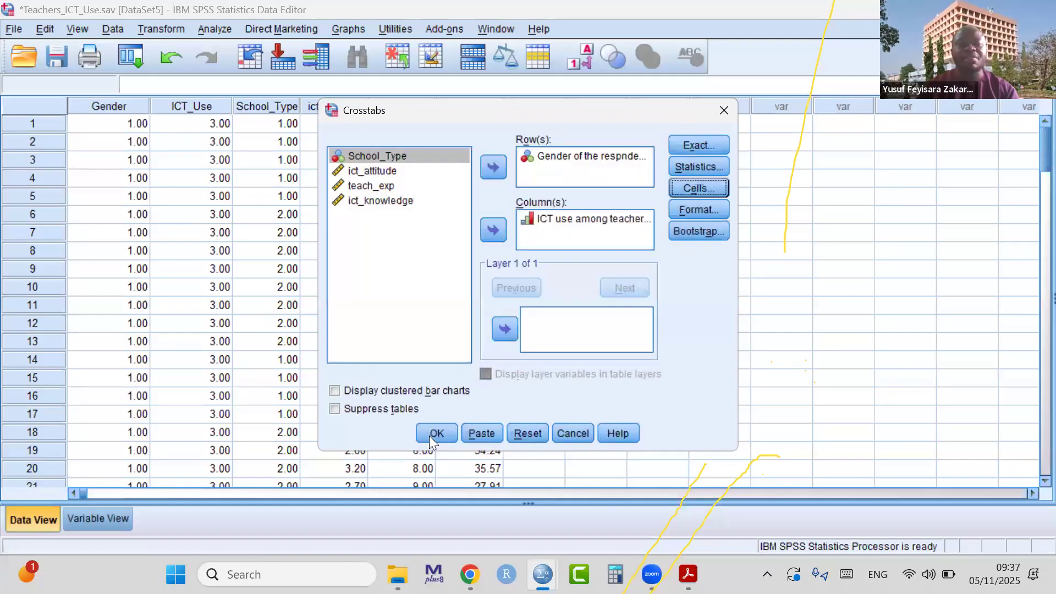
{"action": "left_click", "coordinate": [435, 433]}
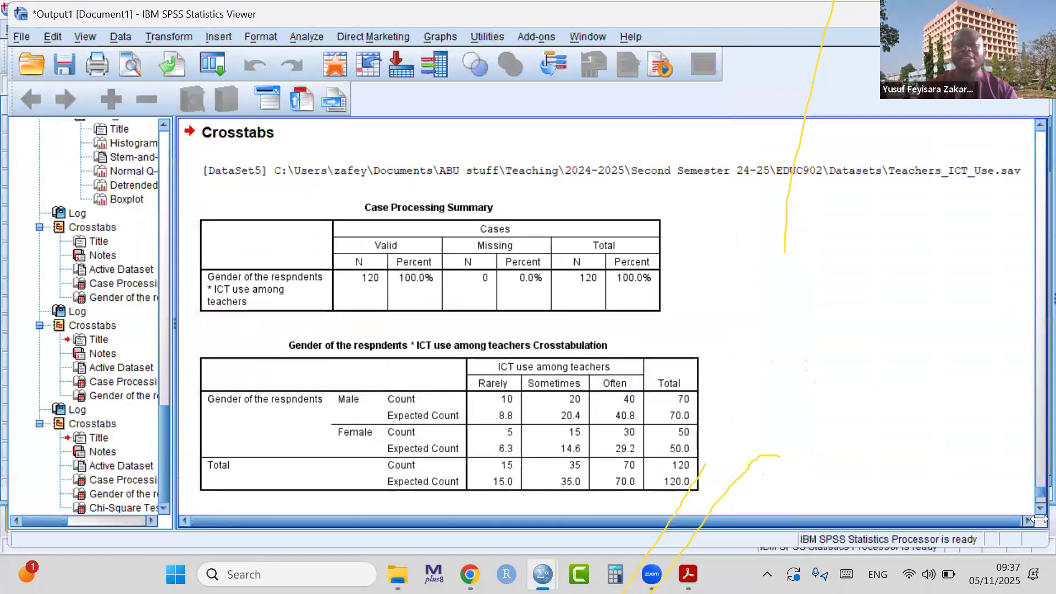
Examine the observed and expected counts and the Chi-Square Tests table in the new output
{"action": "scroll", "coordinate": [1031, 513], "scroll_direction": "down", "scroll_amount": 3}
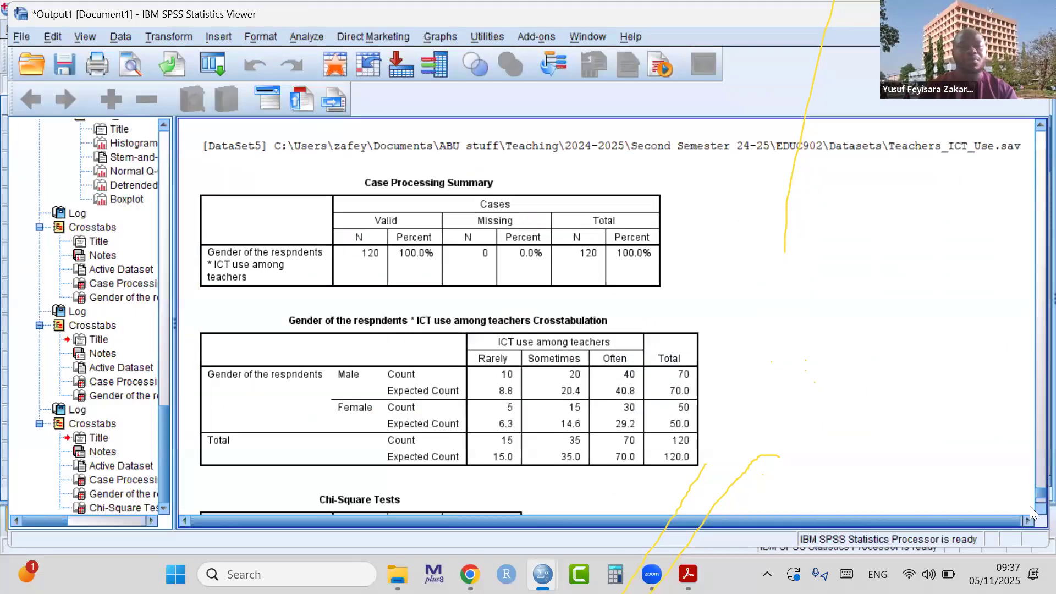
{"action": "scroll", "coordinate": [1030, 513], "scroll_direction": "down", "scroll_amount": 3}
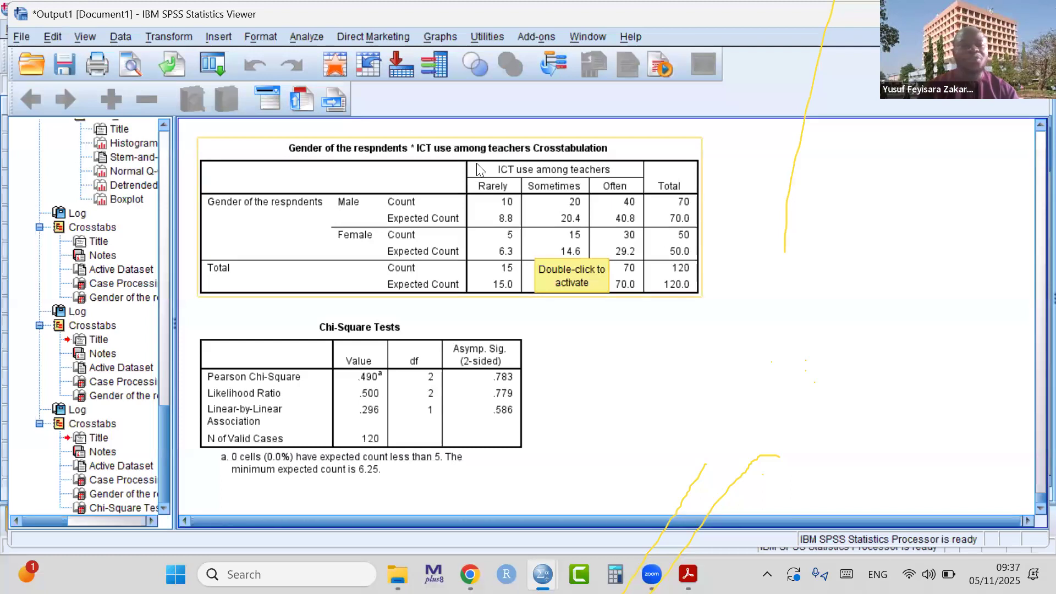
{"action": "left_click", "coordinate": [448, 394]}
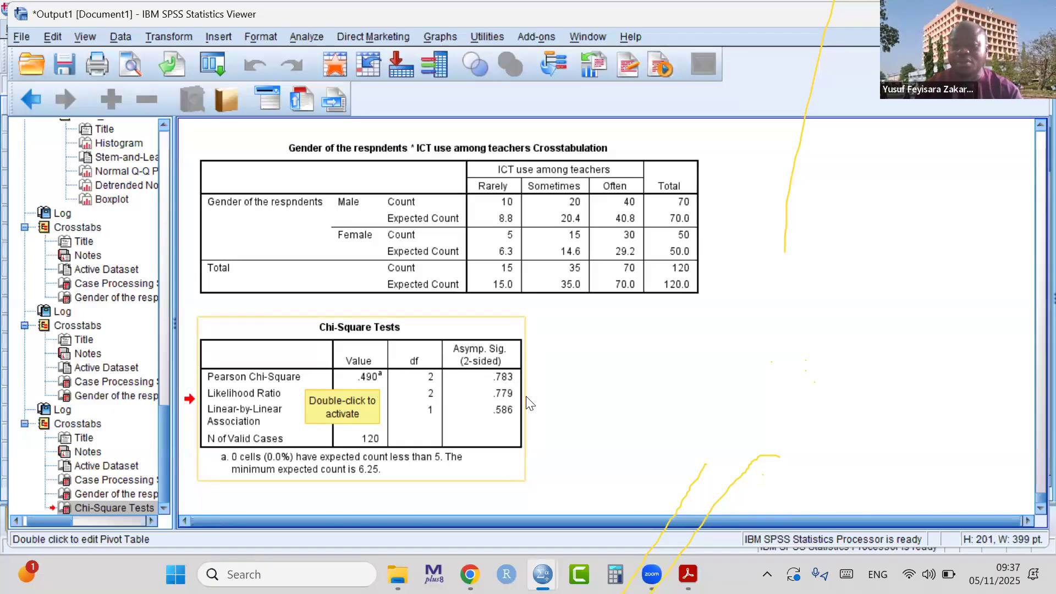
{"action": "left_click", "coordinate": [590, 407]}
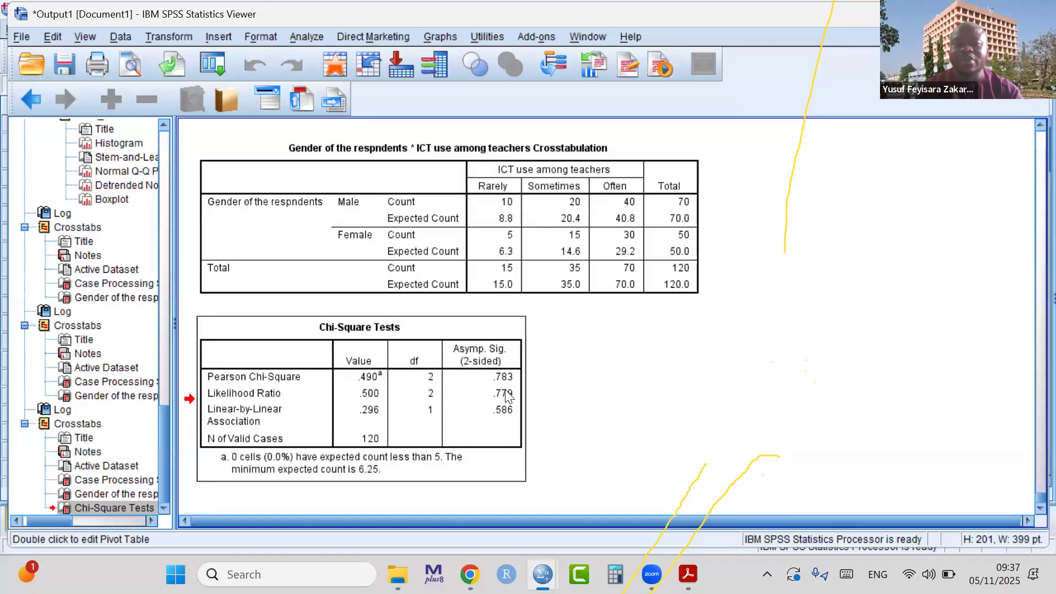
{"action": "left_click", "coordinate": [251, 394]}
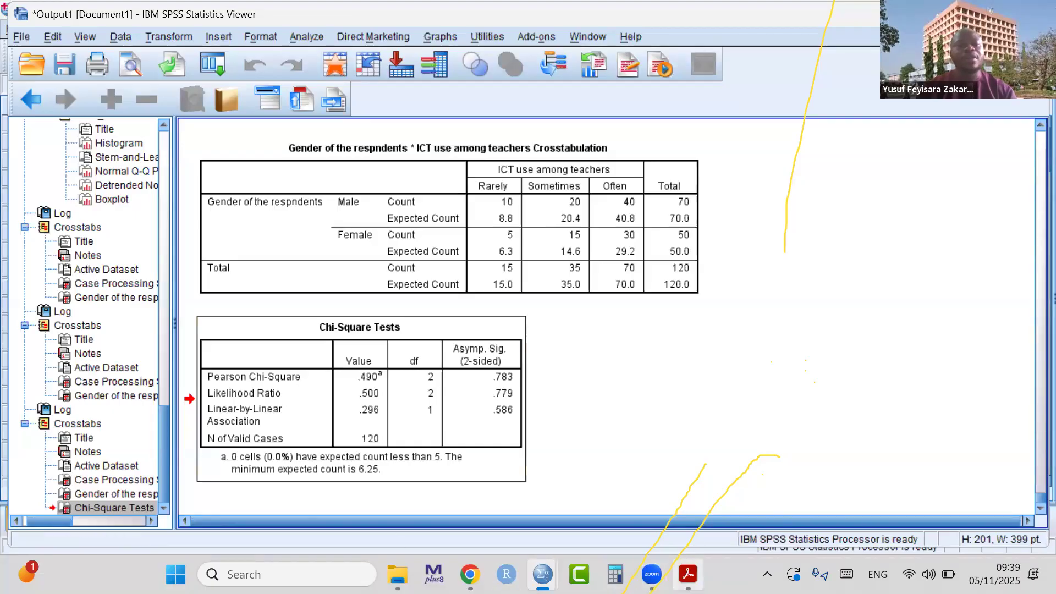
Switch to the Acrobat lesson document and review the section 7.5 chi-square syntax, example output table and interpretation
{"action": "left_click", "coordinate": [688, 573]}
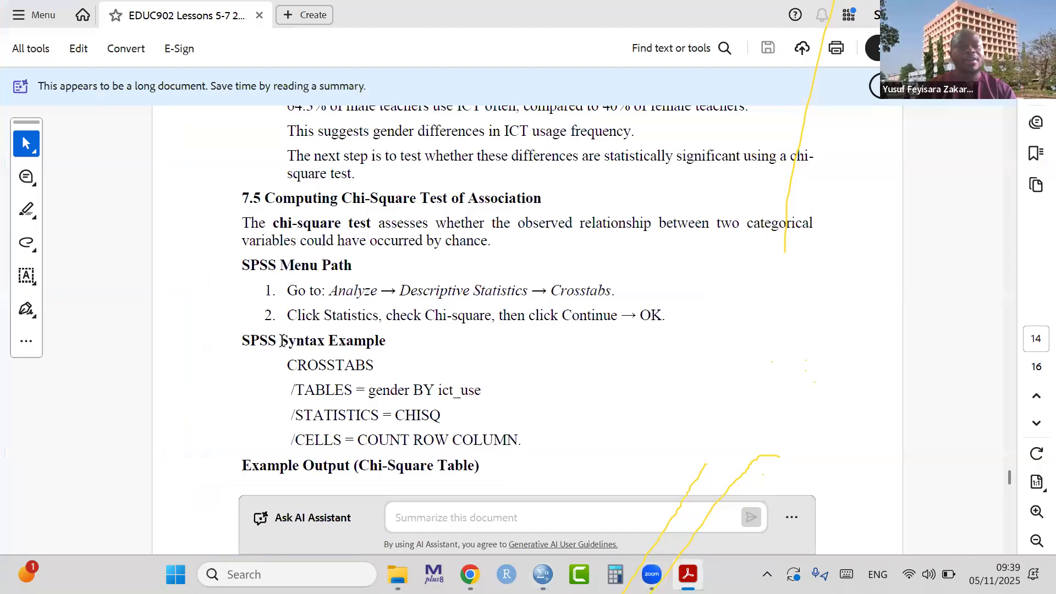
{"action": "left_click_drag", "start_coordinate": [236, 344], "coordinate": [521, 443]}
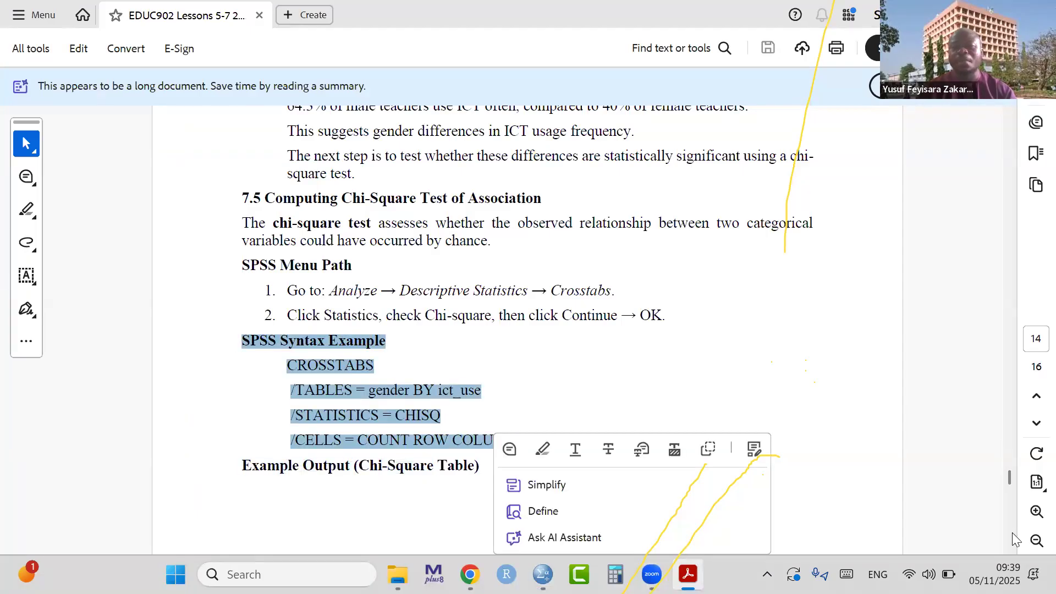
{"action": "left_click", "coordinate": [912, 410]}
{"action": "scroll", "coordinate": [1010, 549], "scroll_direction": "down", "scroll_amount": 5}
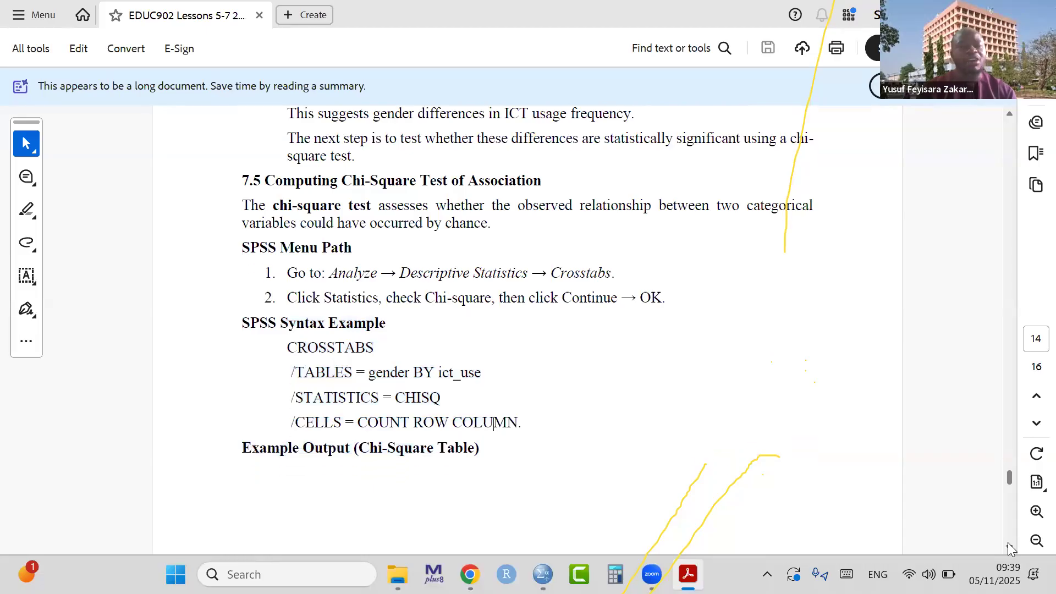
{"action": "scroll", "coordinate": [1010, 549], "scroll_direction": "down", "scroll_amount": 6}
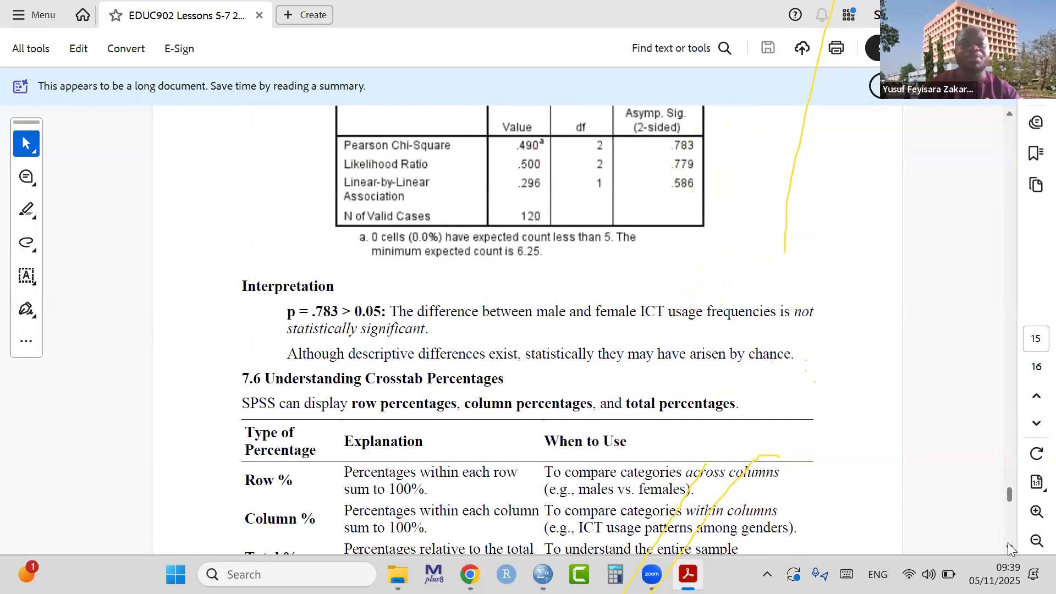